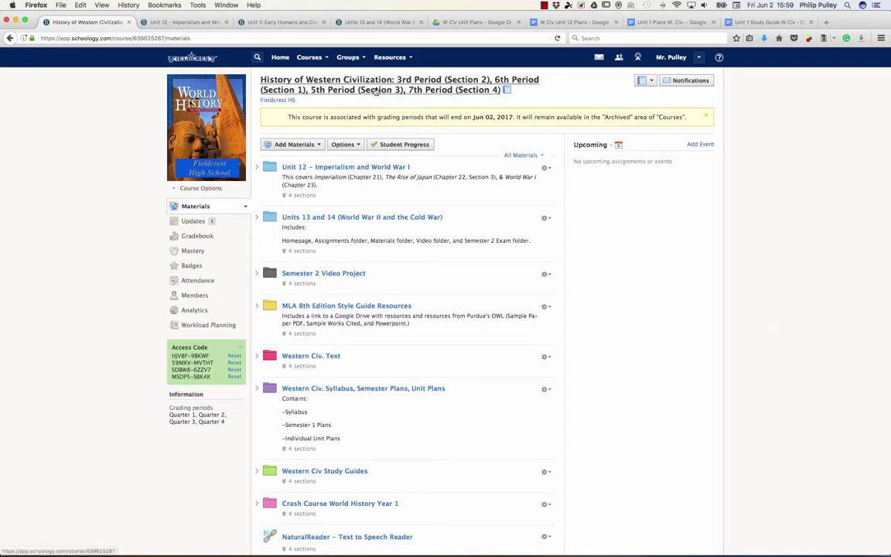
- Expand the Unit 12 and Units 13 and 14 folders to show their homepage, assignments, materials and videos items
scroll(470, 221, down, 4)
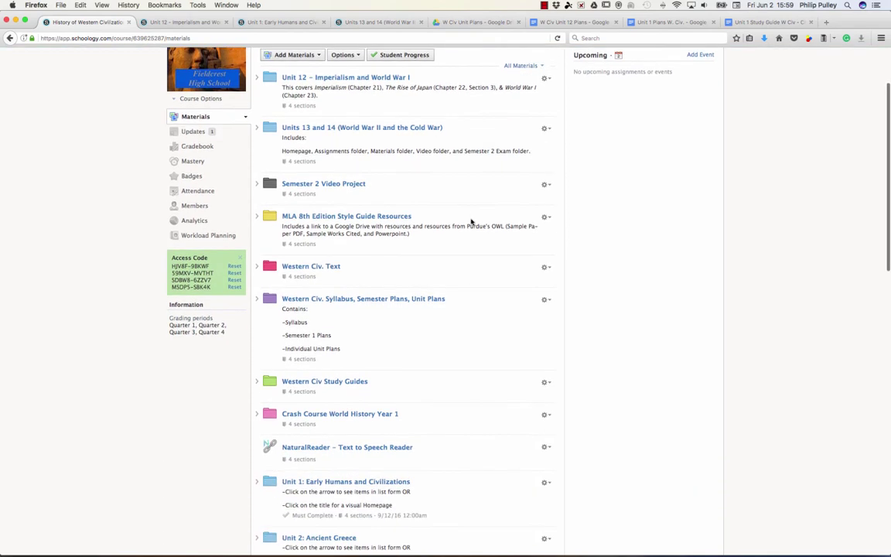
scroll(470, 222, up, 4)
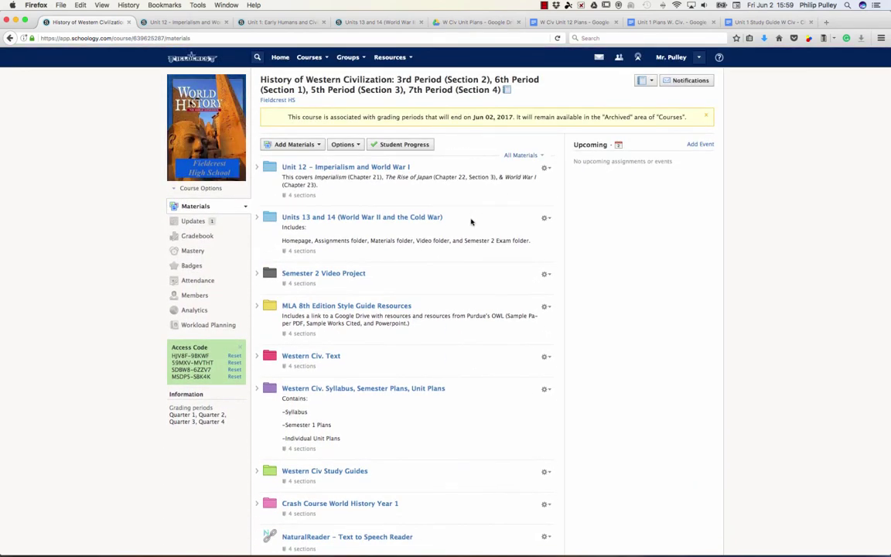
click(256, 169)
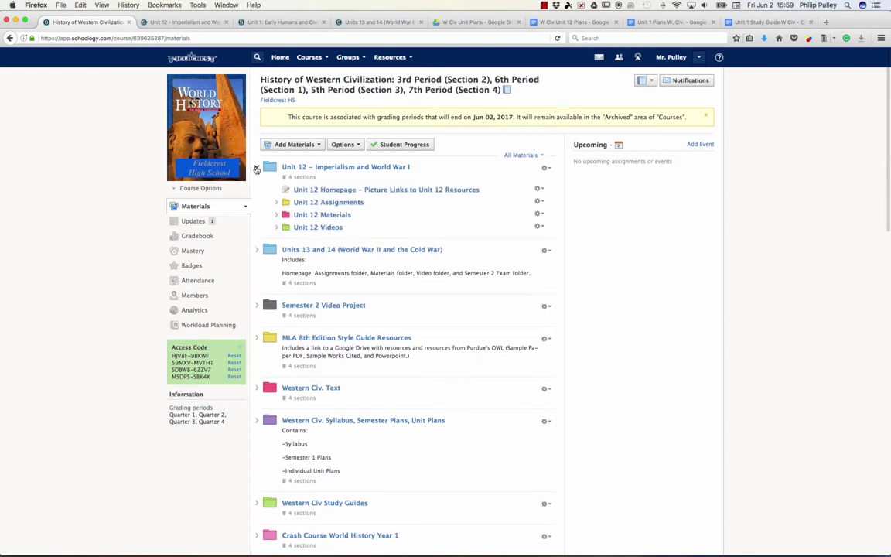
click(257, 249)
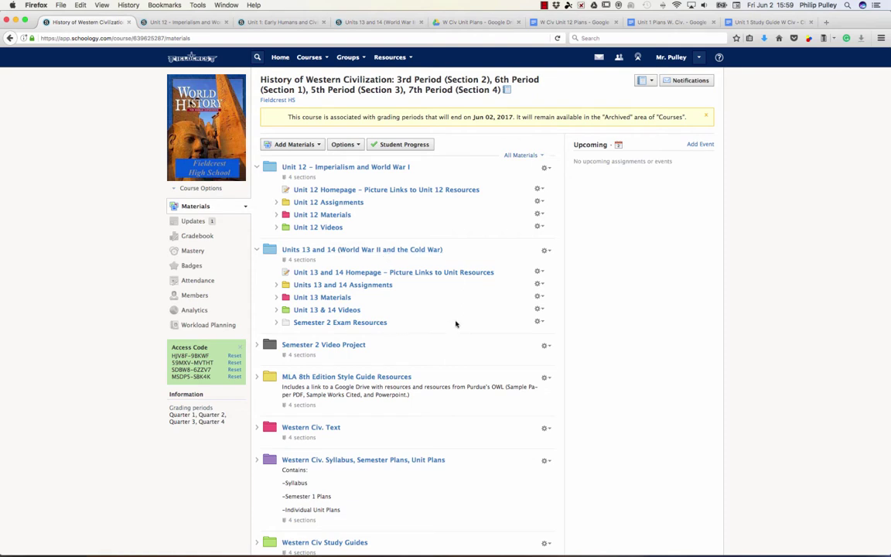
scroll(455, 323, down, 10)
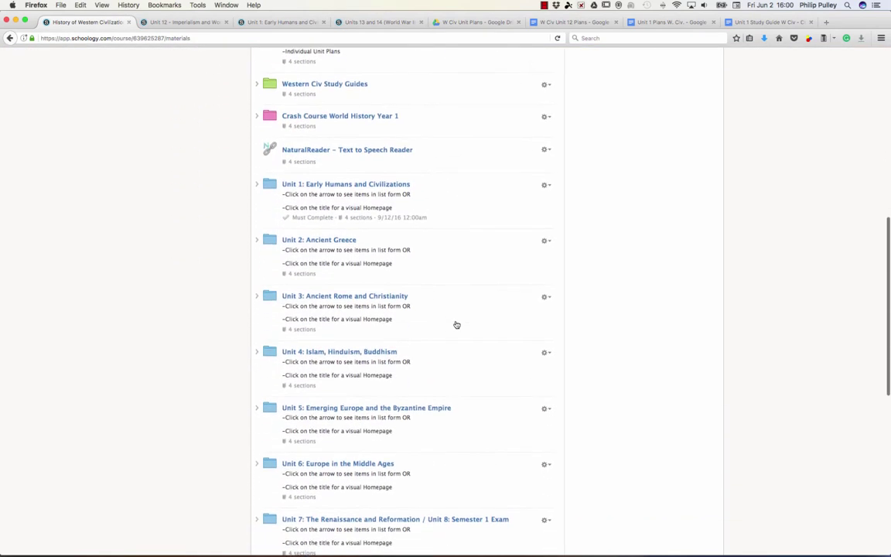
scroll(393, 281, down, 9)
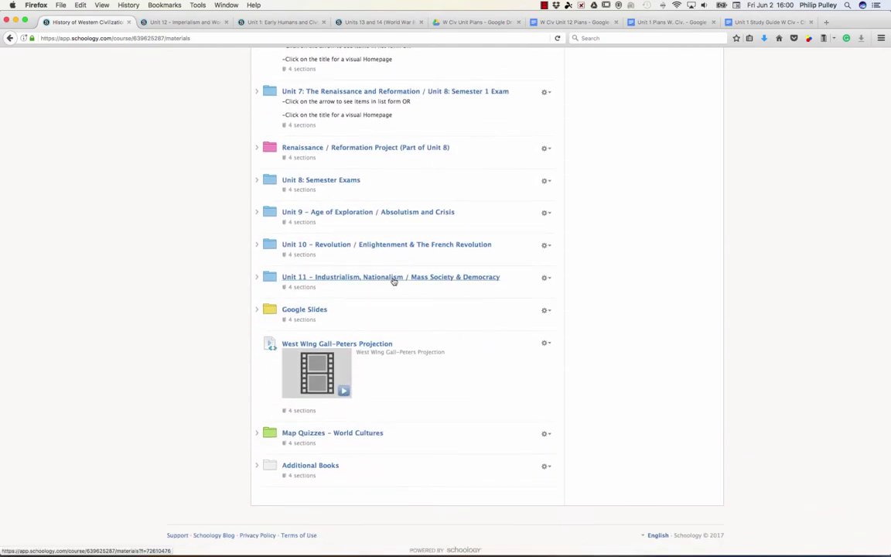
scroll(393, 281, up, 20)
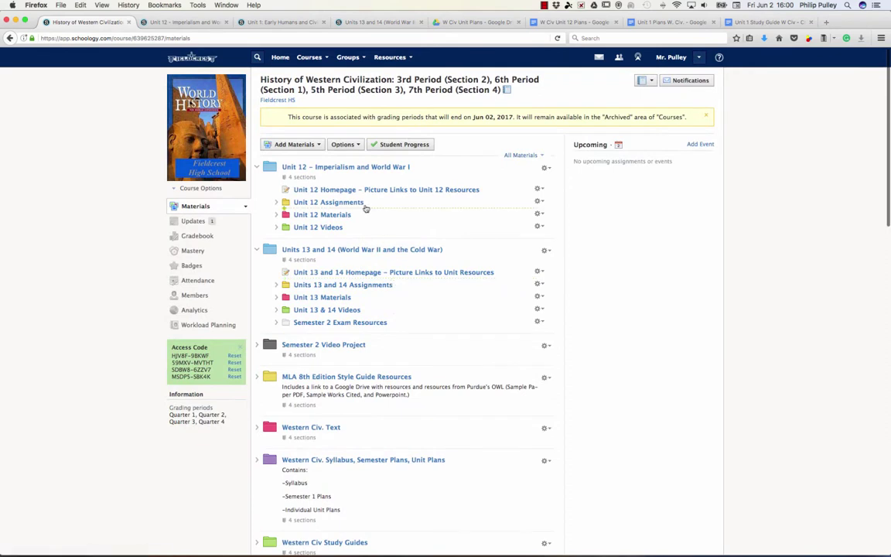
- Expand Unit 12 Assignments, Materials and Videos to list reading questions, tests, study guide and chapter PDFs
click(276, 202)
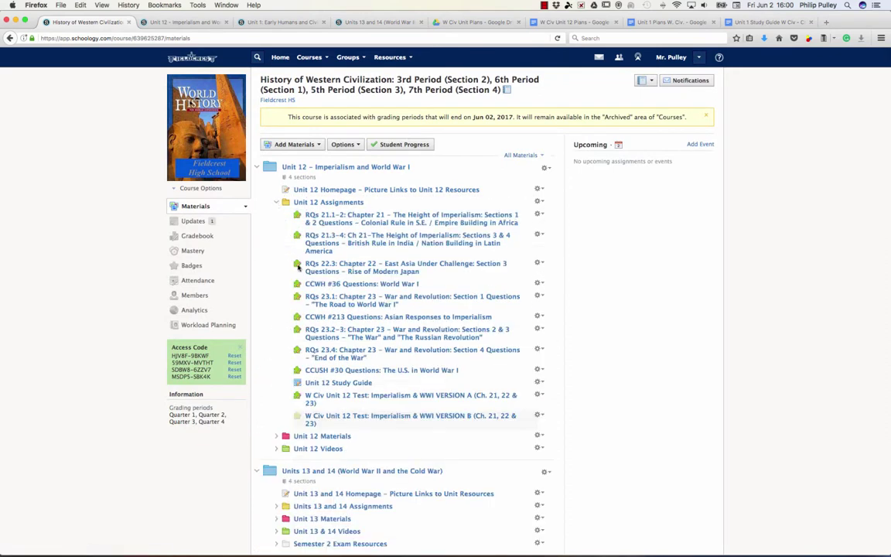
scroll(280, 247, down, 3)
click(277, 349)
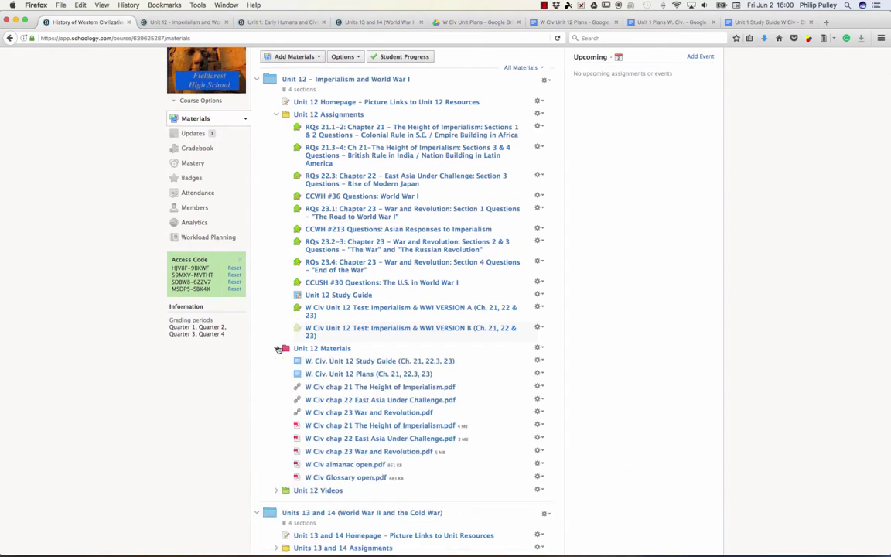
scroll(309, 341, down, 1)
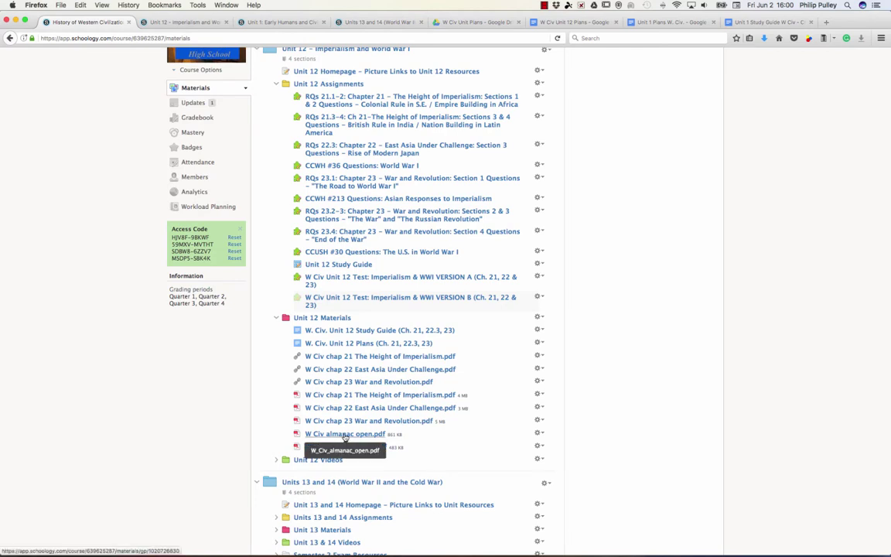
scroll(267, 377, down, 3)
click(276, 373)
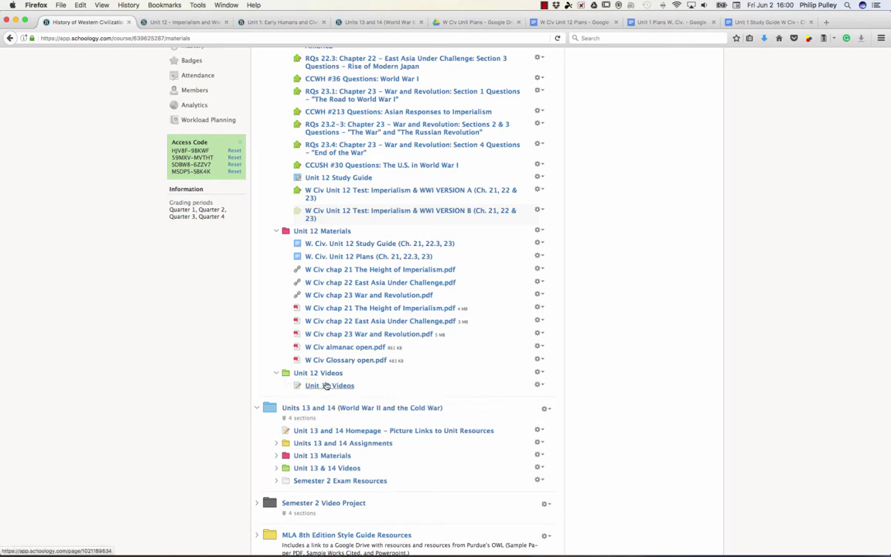
scroll(253, 312, up, 5)
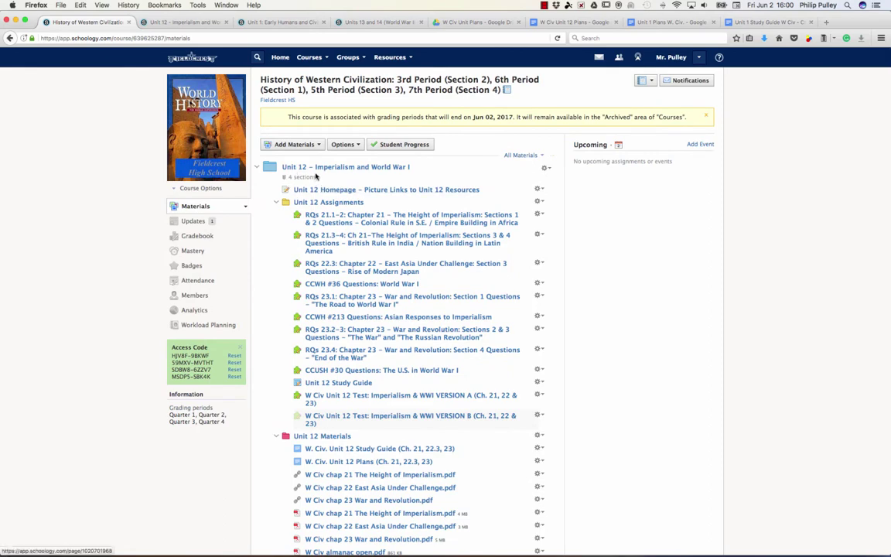
- Open the Unit 12 homepage in a second tab and view its Imperialism and World War I picture links
click(372, 168)
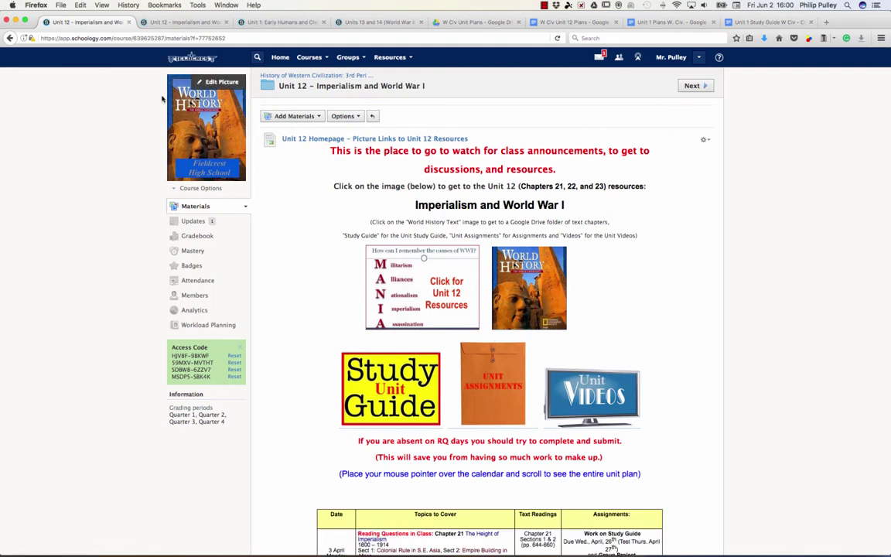
click(9, 38)
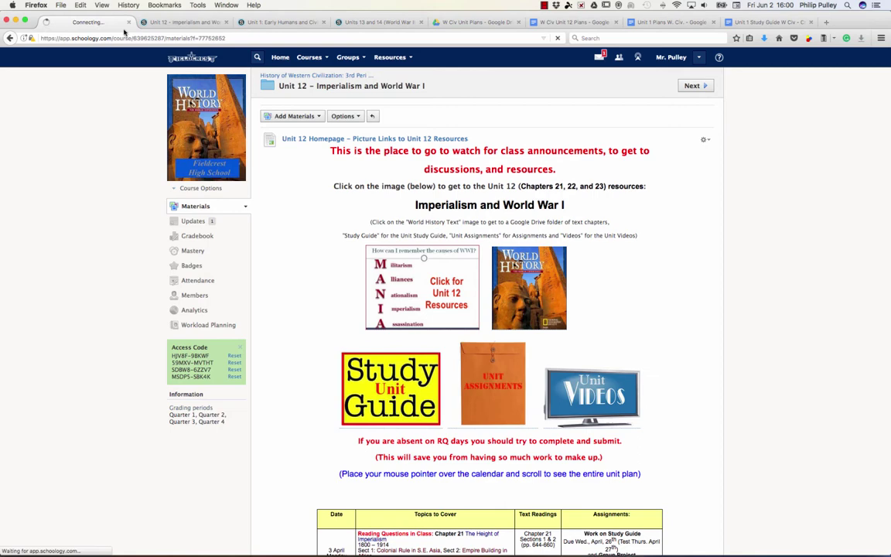
click(178, 23)
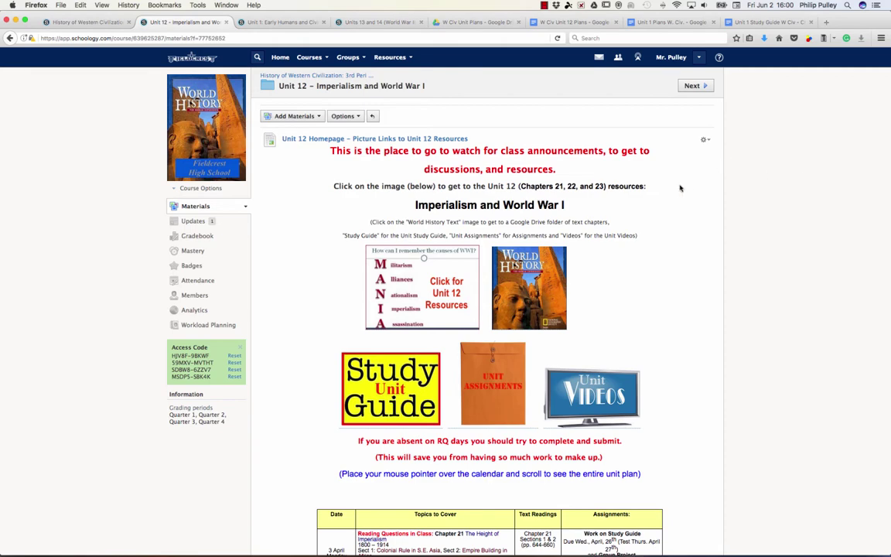
scroll(675, 190, down, 2)
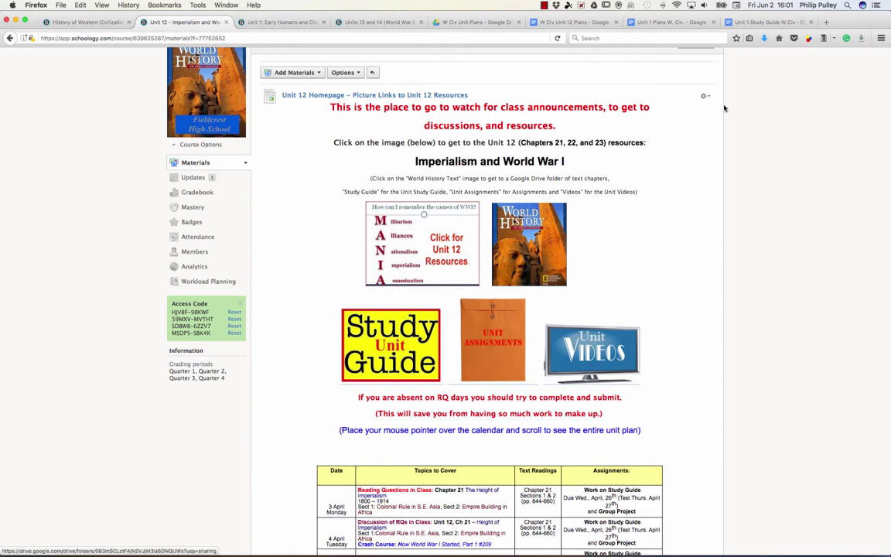
- Switch to the Unit 1: Early Humans and Civilizations homepage tab and scroll through its links and plan
click(294, 22)
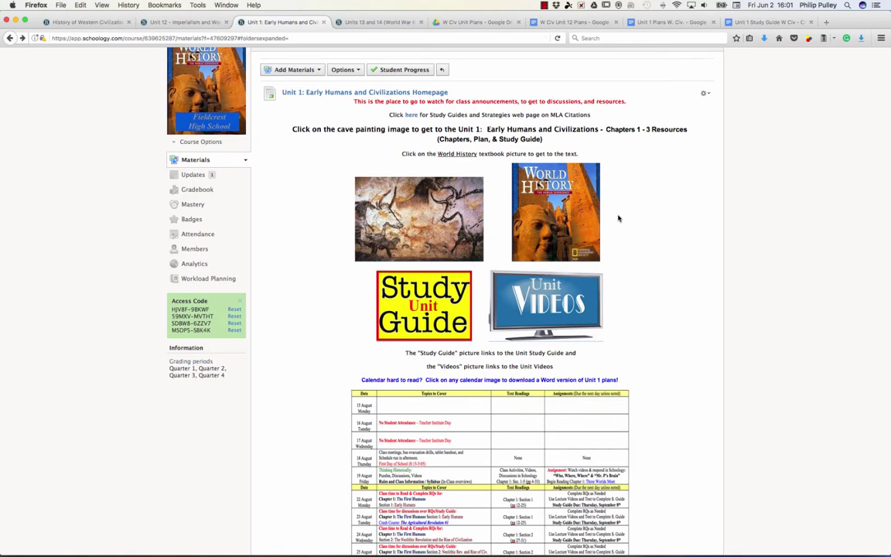
scroll(617, 218, down, 2)
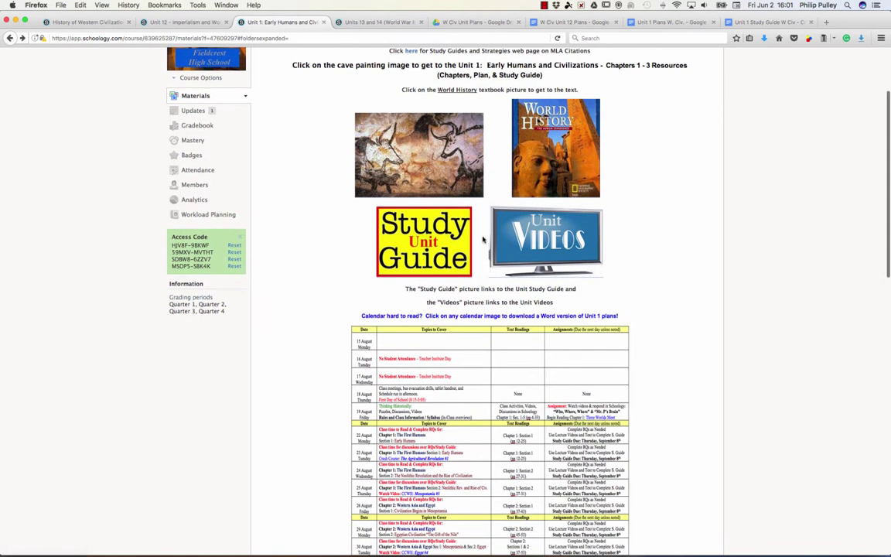
scroll(641, 215, up, 2)
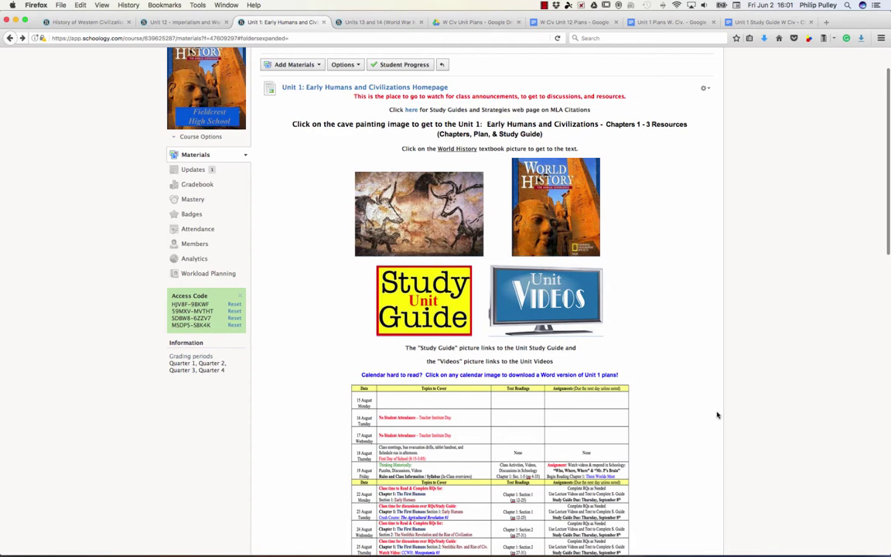
scroll(699, 406, down, 2)
scroll(698, 404, down, 6)
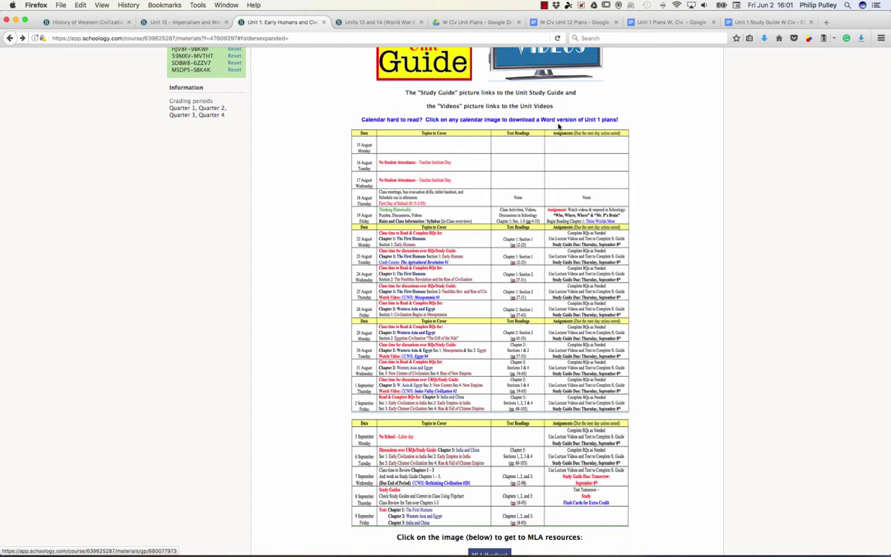
scroll(563, 185, up, 5)
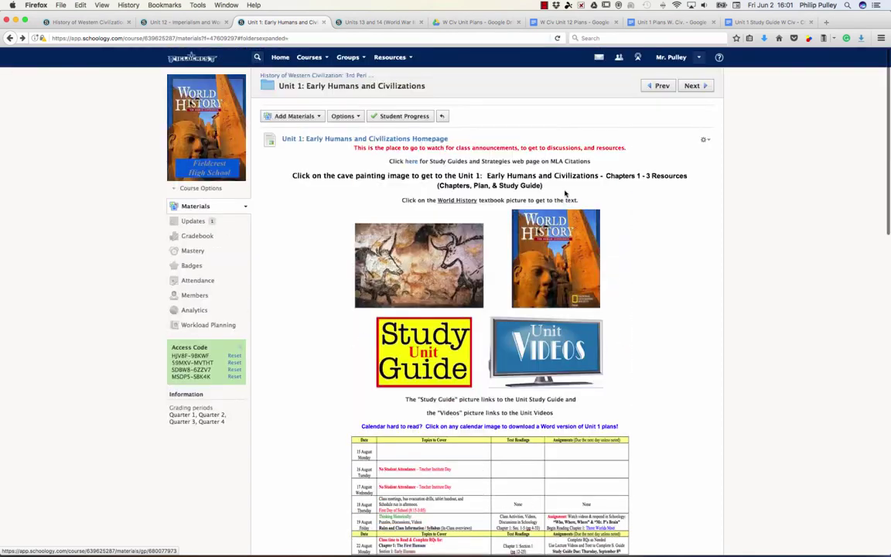
- Edit the Unit 1 homepage and delete the calendar table image
click(705, 141)
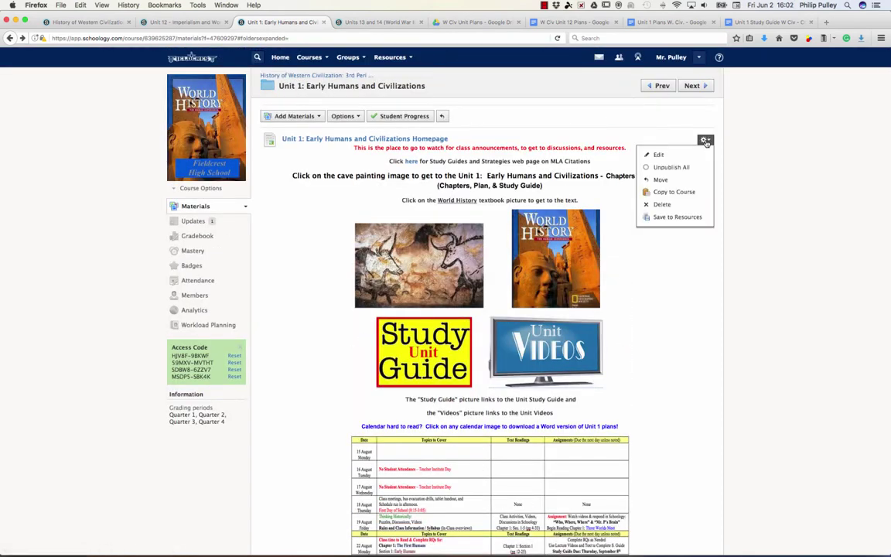
click(658, 155)
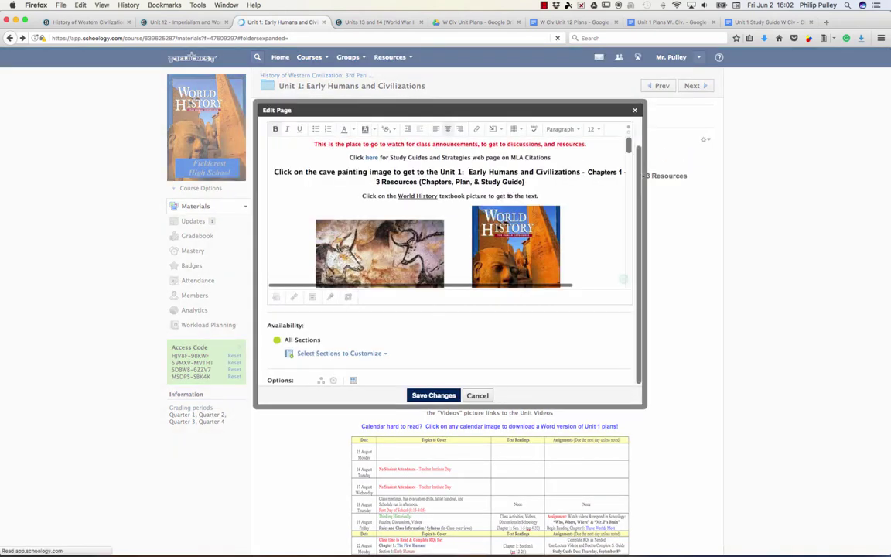
scroll(541, 219, down, 5)
scroll(541, 219, down, 2)
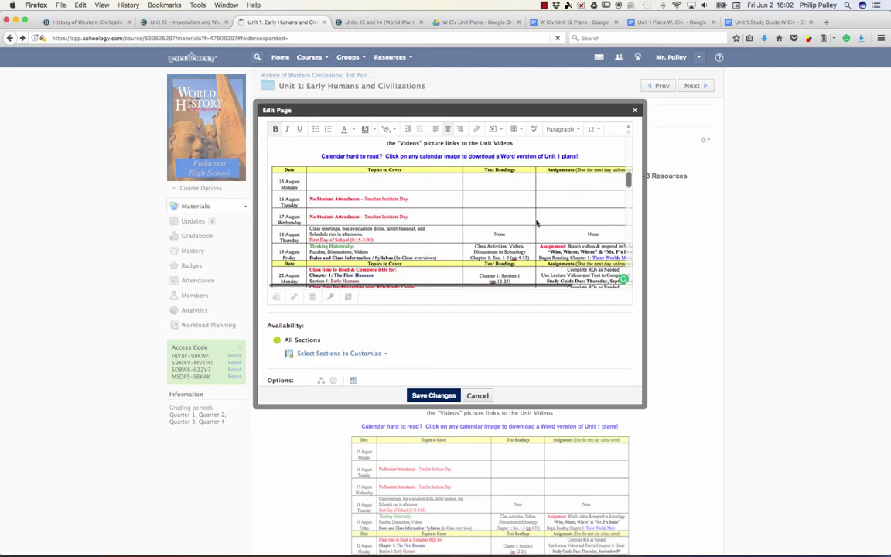
click(537, 223)
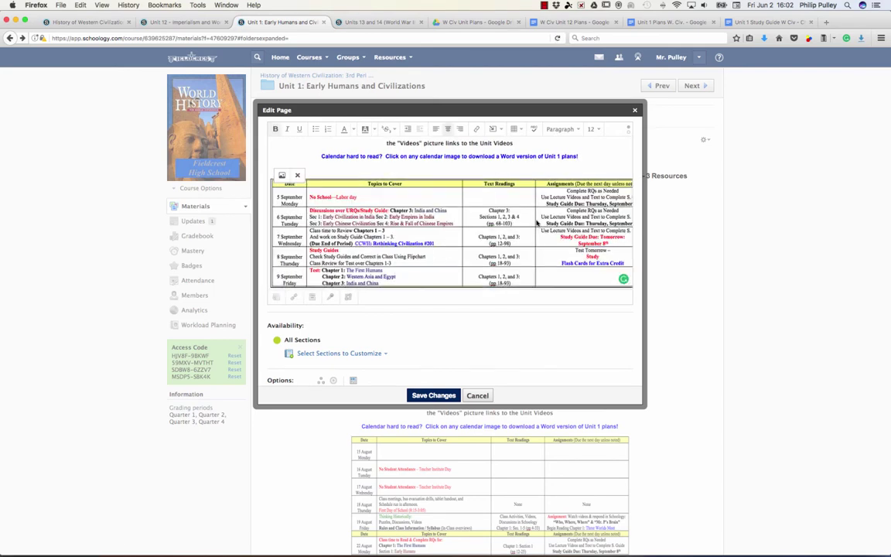
key(BackSpace)
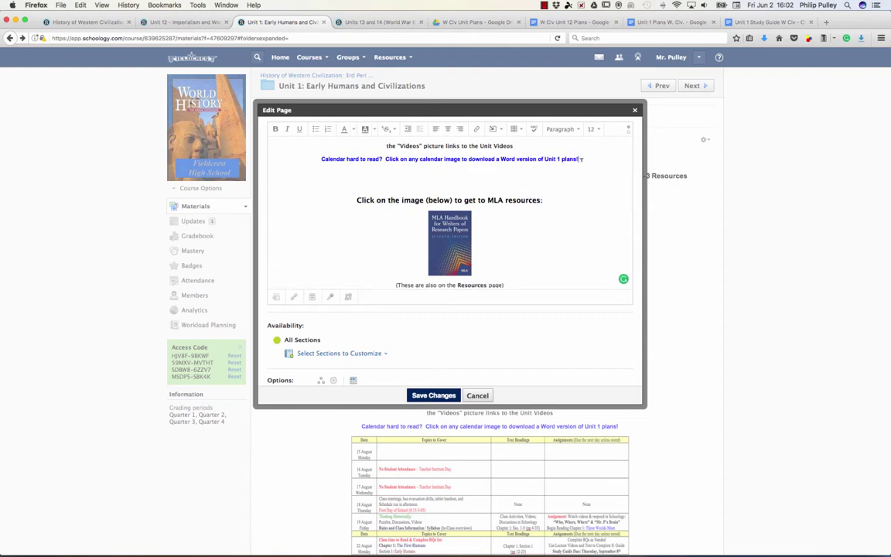
- Delete the 'Calendar hard to read?' note line and the MLA Handbook image
drag(581, 158, 315, 158)
key(BackSpace)
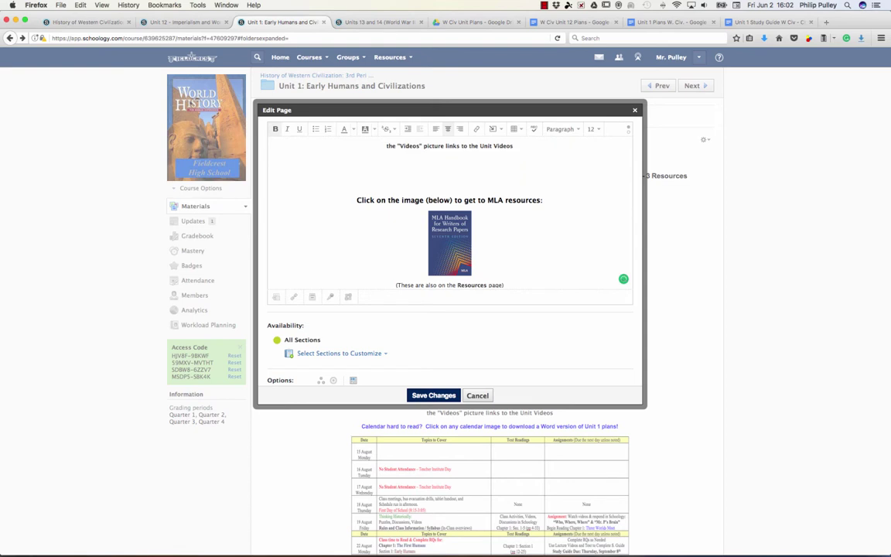
scroll(436, 176, up, 2)
scroll(438, 186, down, 3)
click(439, 208)
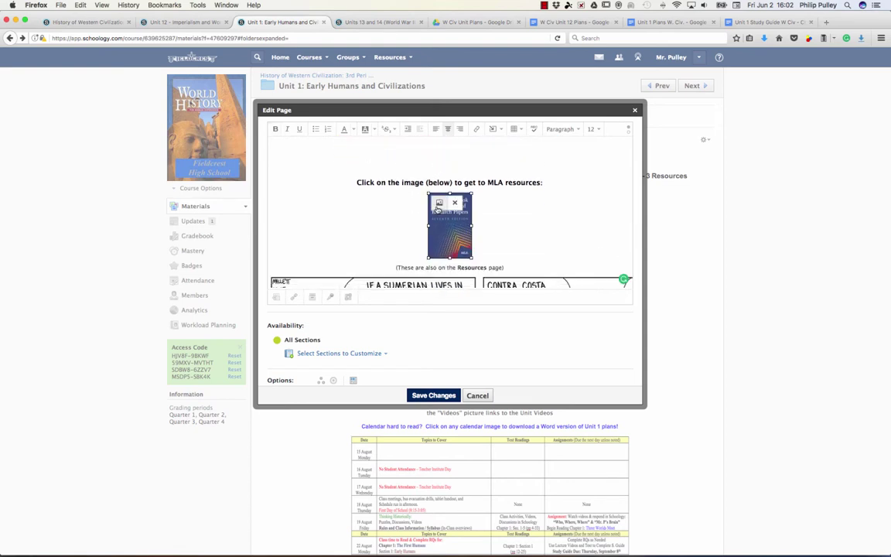
click(457, 203)
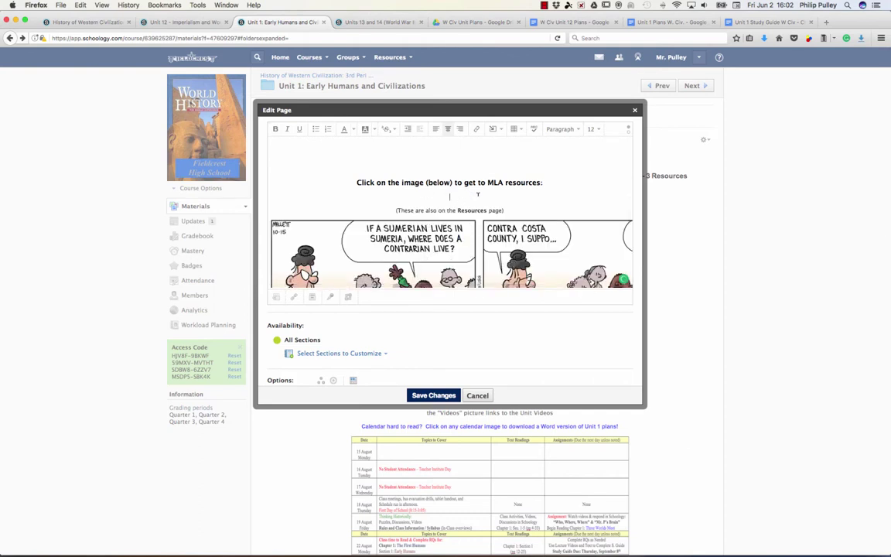
click(484, 191)
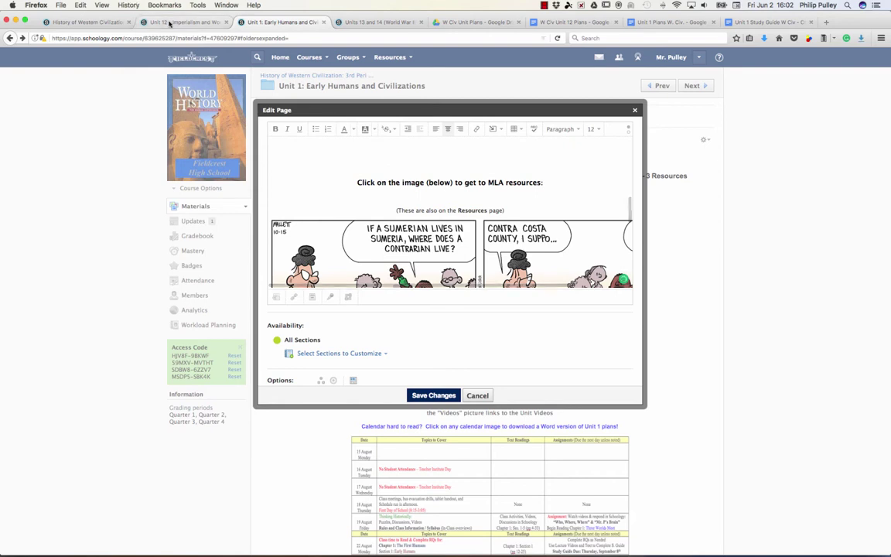
- Upload Course Overview Thumb.png from the Desktop as an image below the MLA resources line
click(499, 131)
click(506, 146)
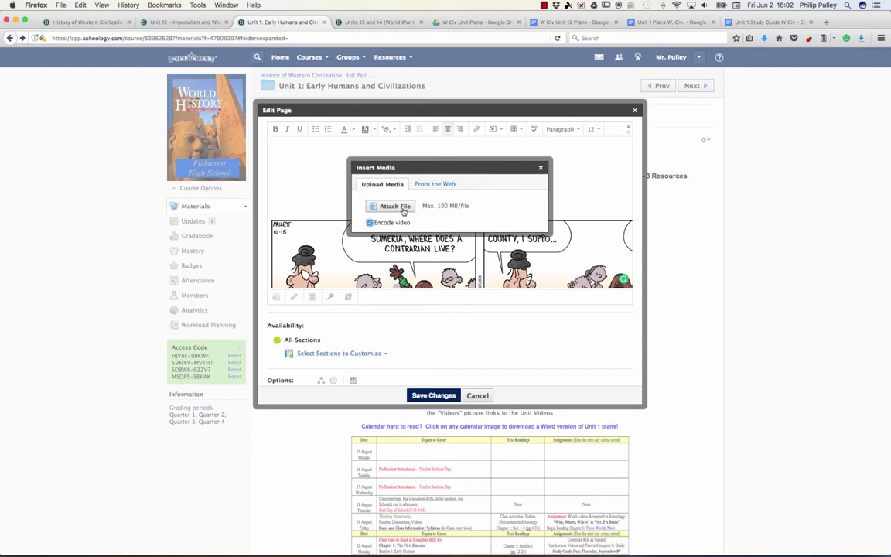
click(431, 185)
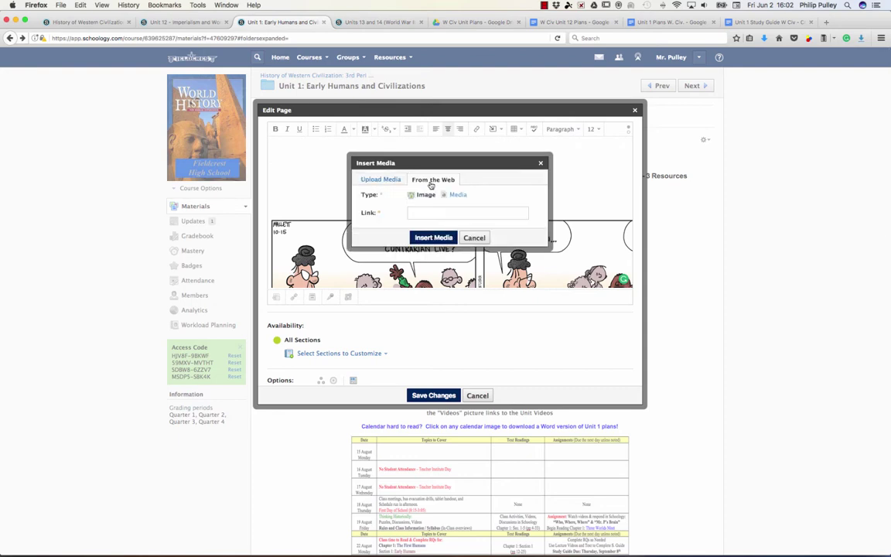
click(387, 180)
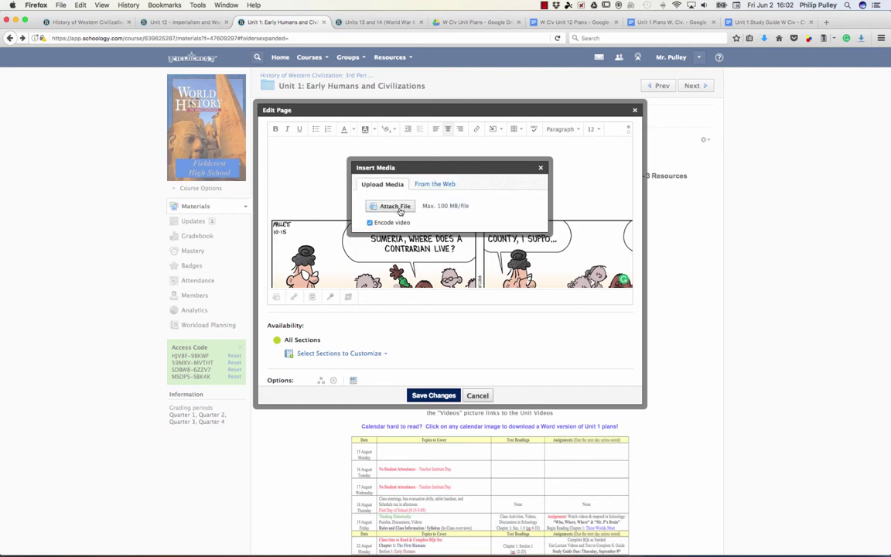
click(395, 206)
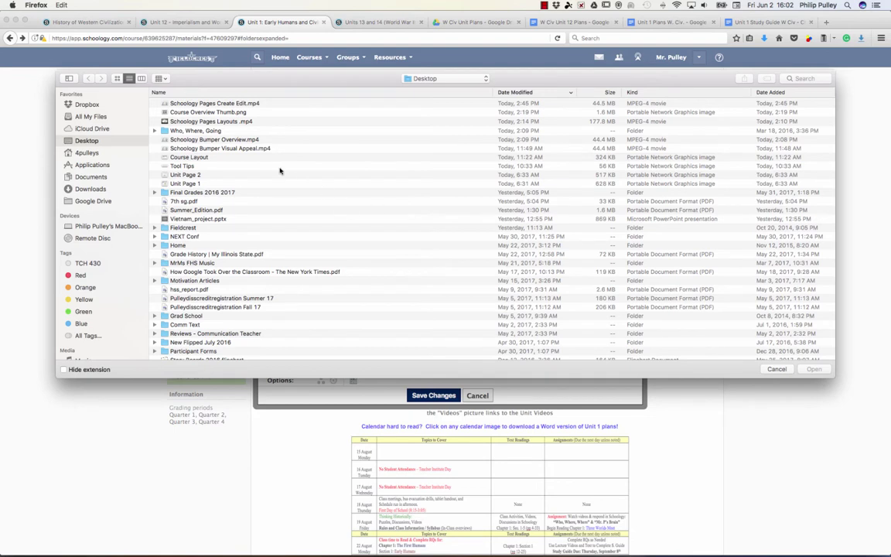
click(211, 112)
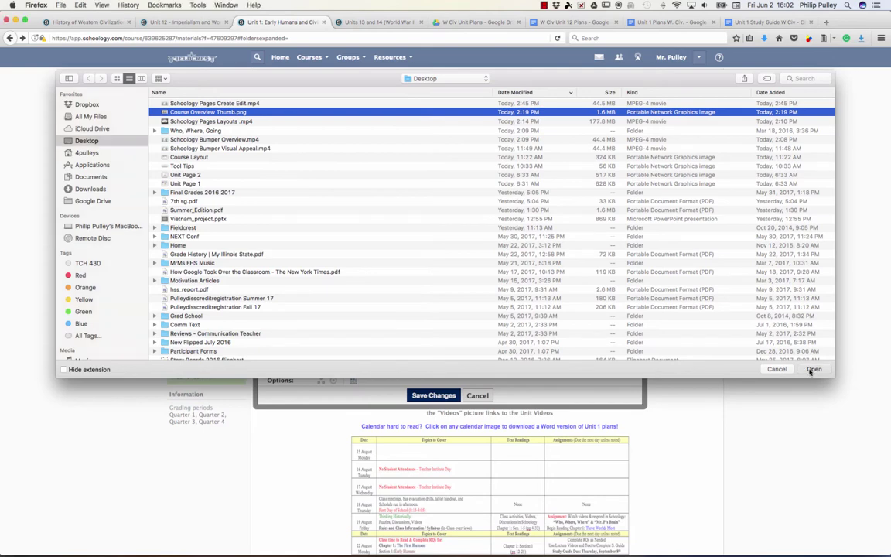
click(810, 370)
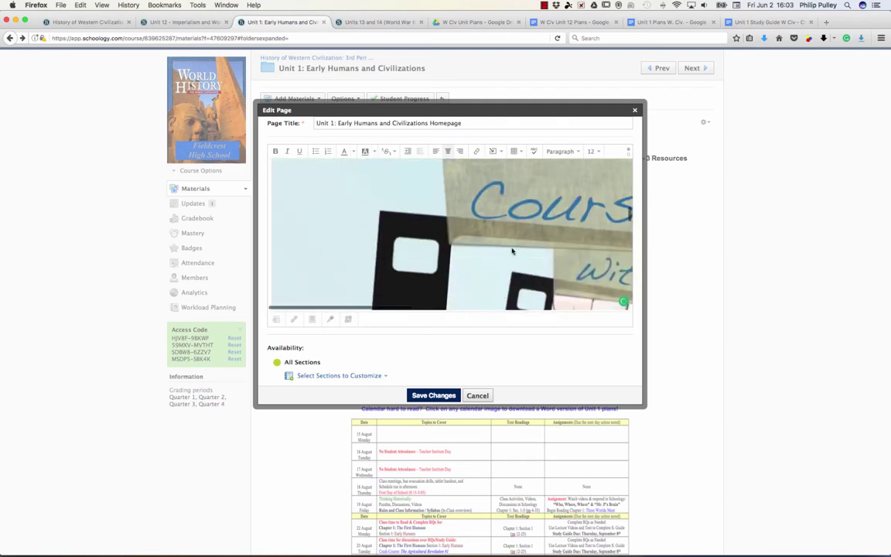
- Drag the Course Overview image's corner to start shrinking it
scroll(512, 250, down, 1)
scroll(512, 250, down, 5)
scroll(512, 250, up, 5)
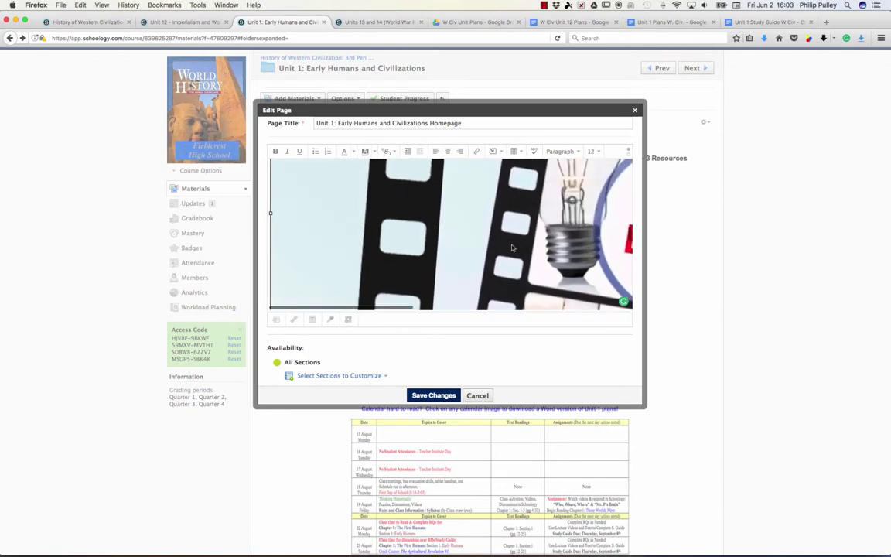
scroll(511, 247, up, 2)
scroll(512, 247, up, 3)
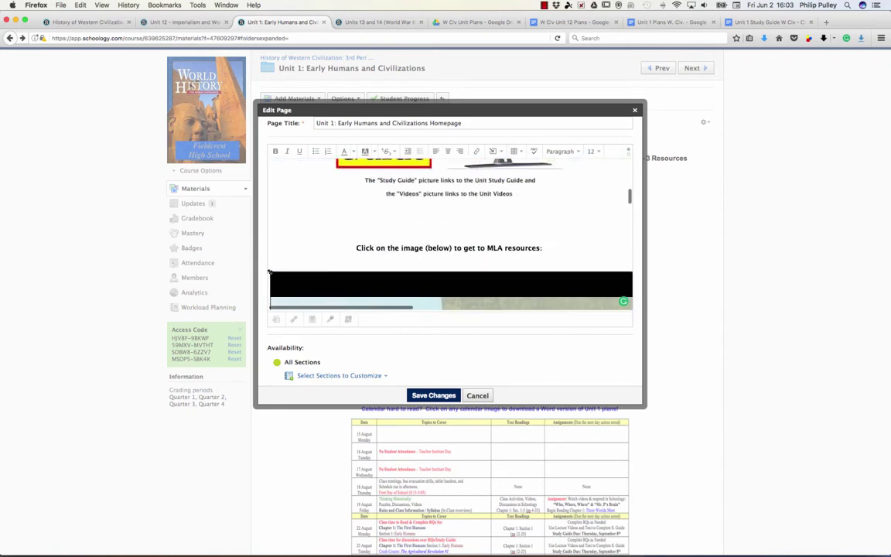
scroll(379, 203, down, 3)
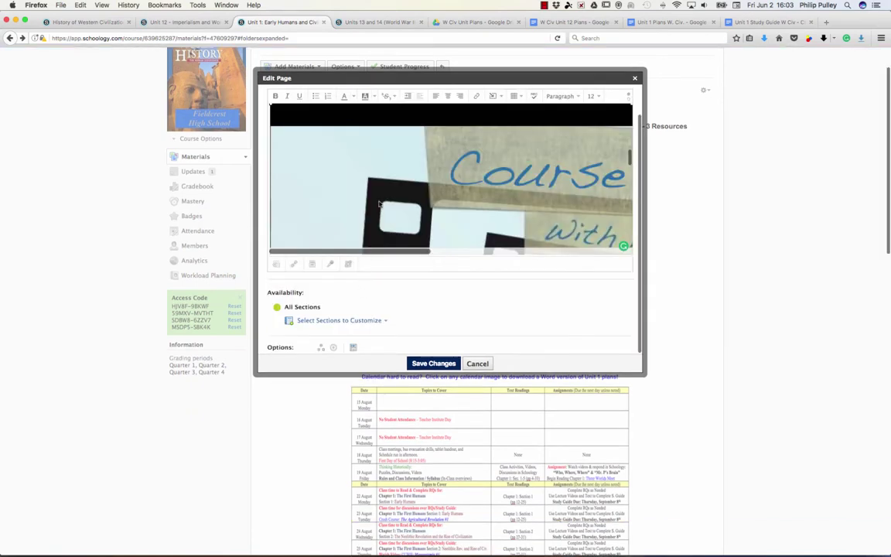
scroll(379, 202, up, 1)
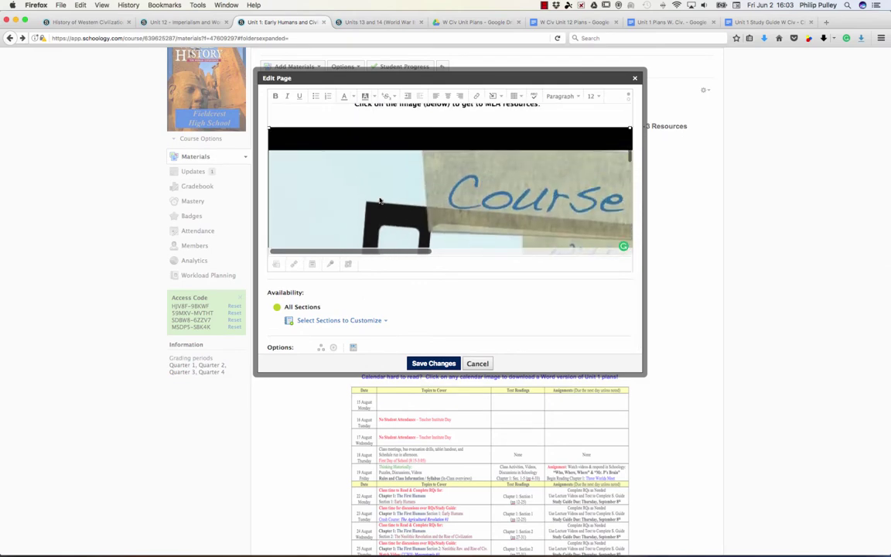
drag(268, 128, 376, 225)
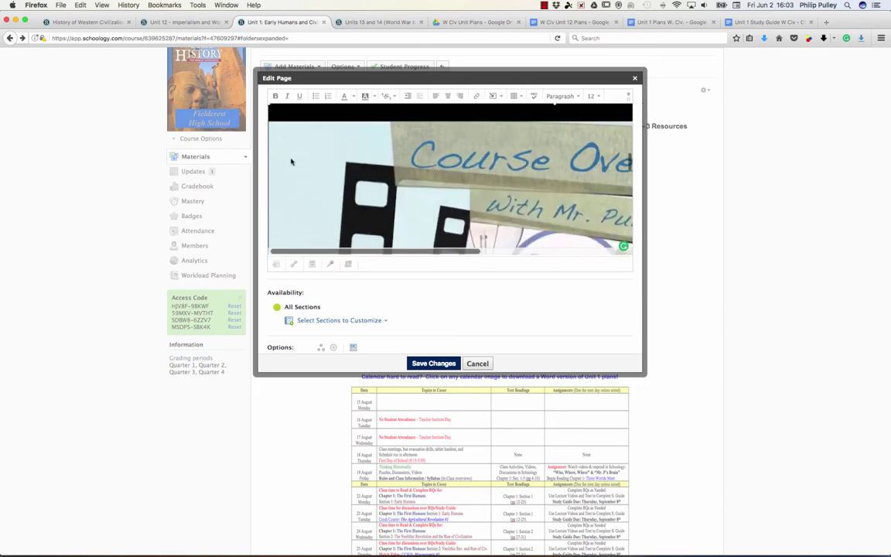
- Set the Course Overview image dimensions to 640 x 360 in its Edit Image settings
scroll(292, 160, up, 2)
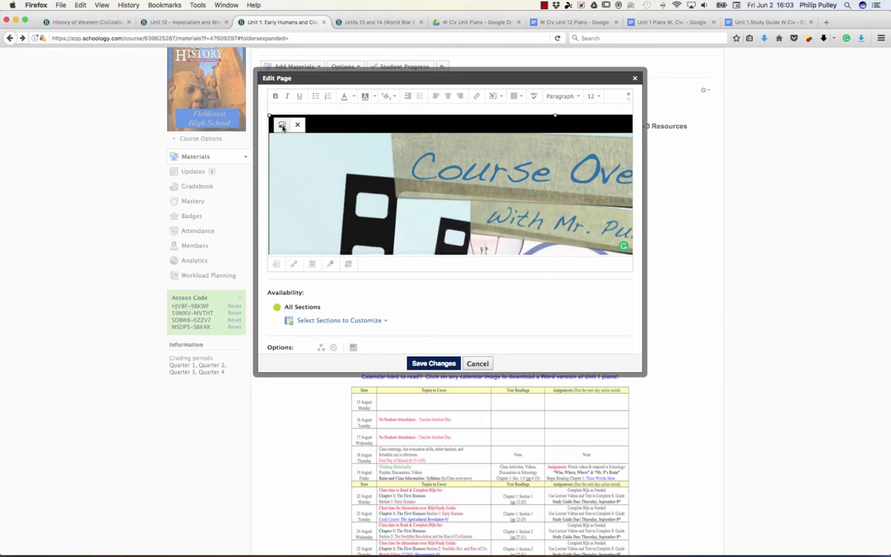
click(281, 125)
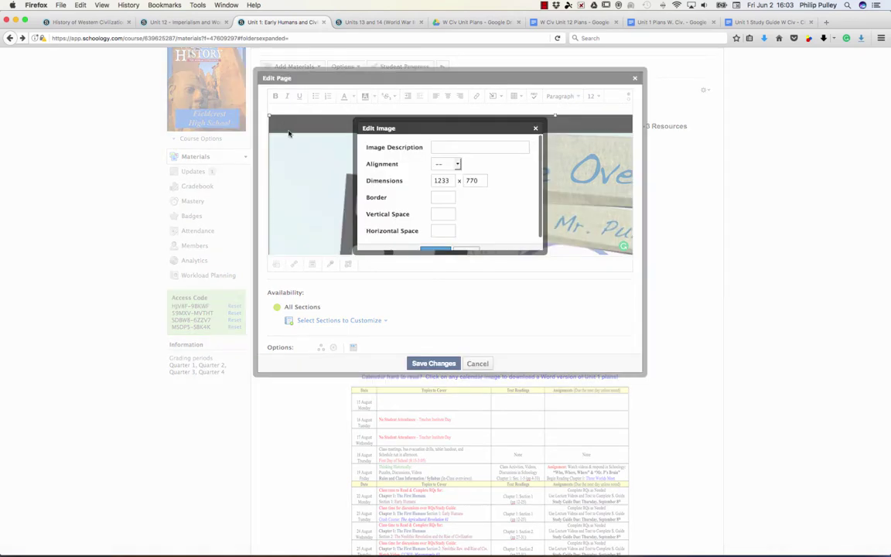
double_click(439, 180)
text(640)
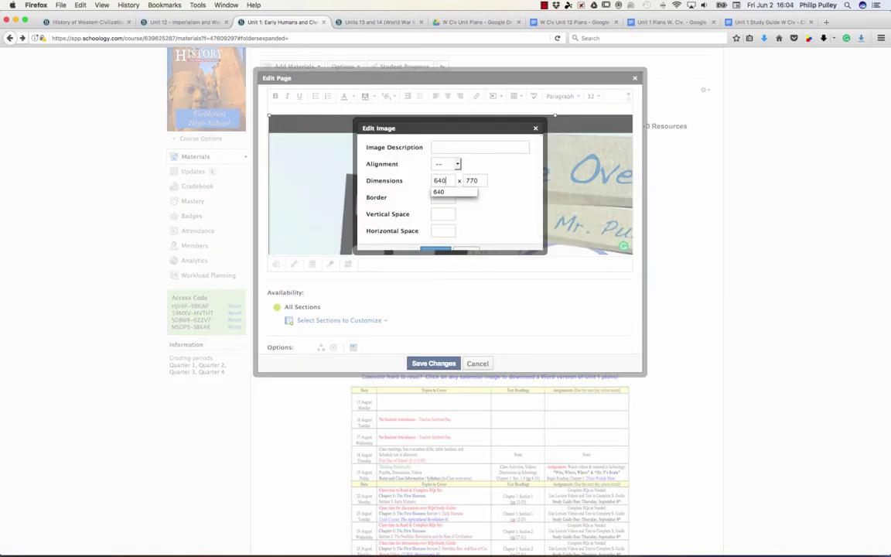
key(Down)
key(Return)
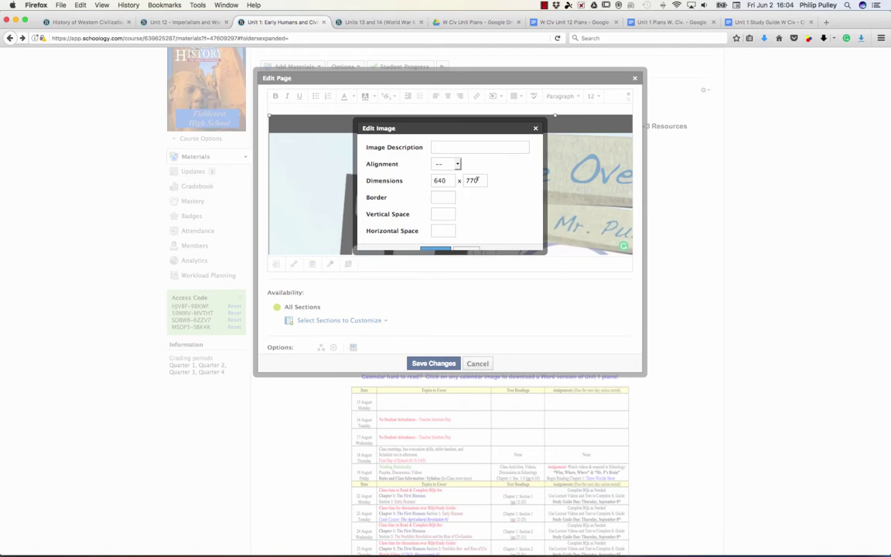
double_click(472, 179)
text(360)
key(Return)
key(Return)
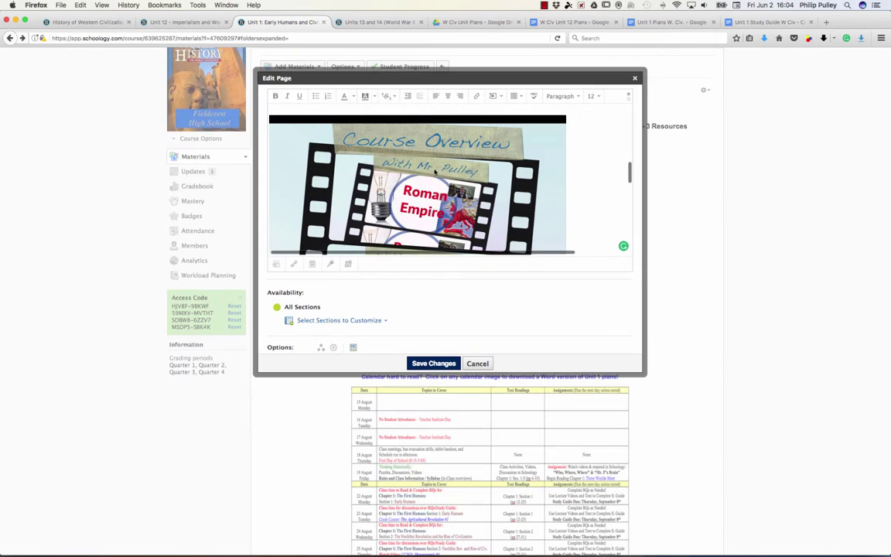
scroll(435, 173, down, 2)
scroll(434, 173, up, 3)
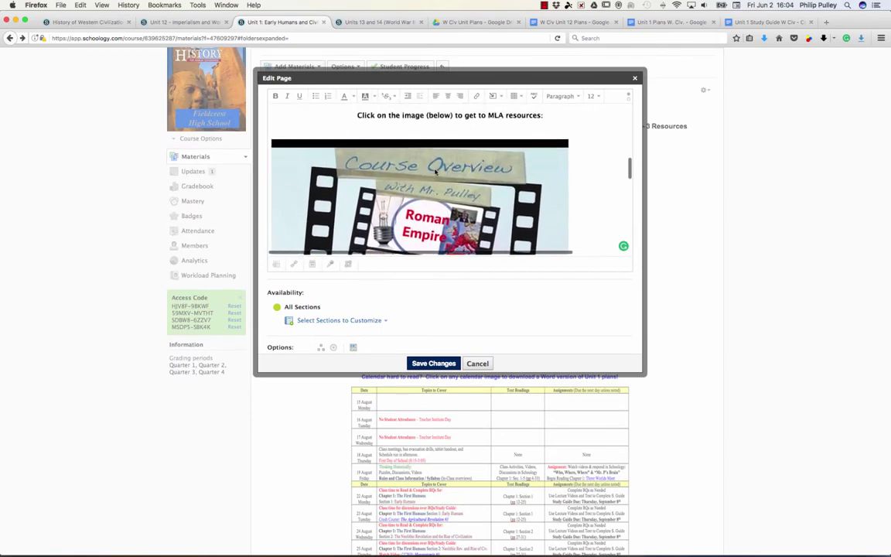
scroll(434, 173, down, 2)
scroll(435, 173, up, 1)
scroll(434, 172, up, 1)
scroll(434, 172, down, 1)
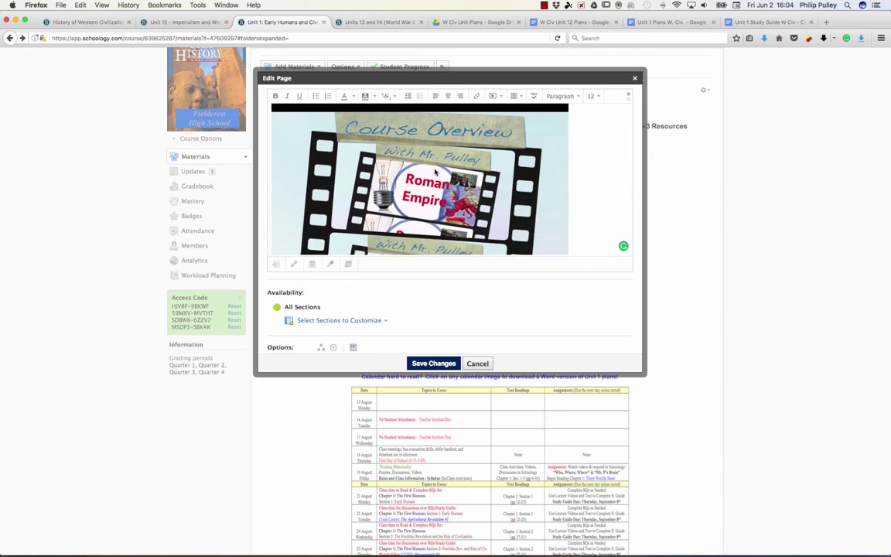
- Select the Course Overview image and dismiss the link settings without adding a link
click(435, 172)
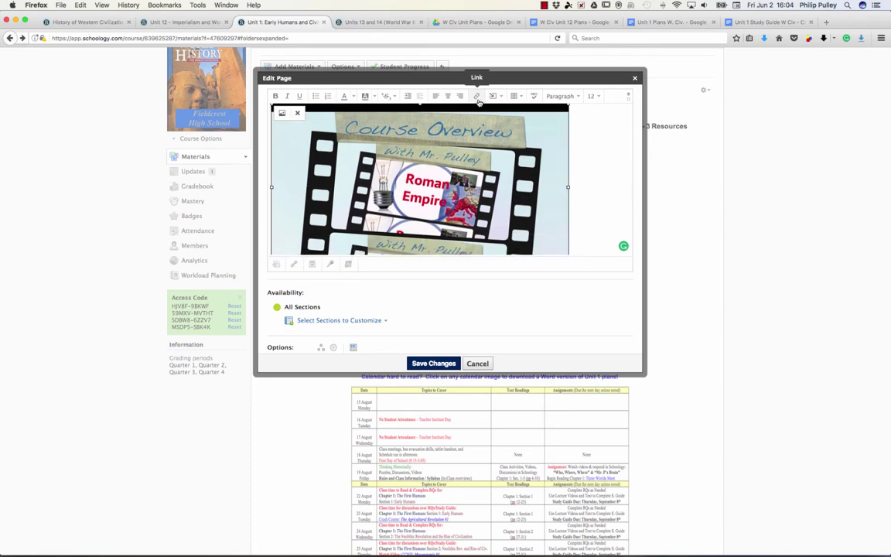
click(477, 97)
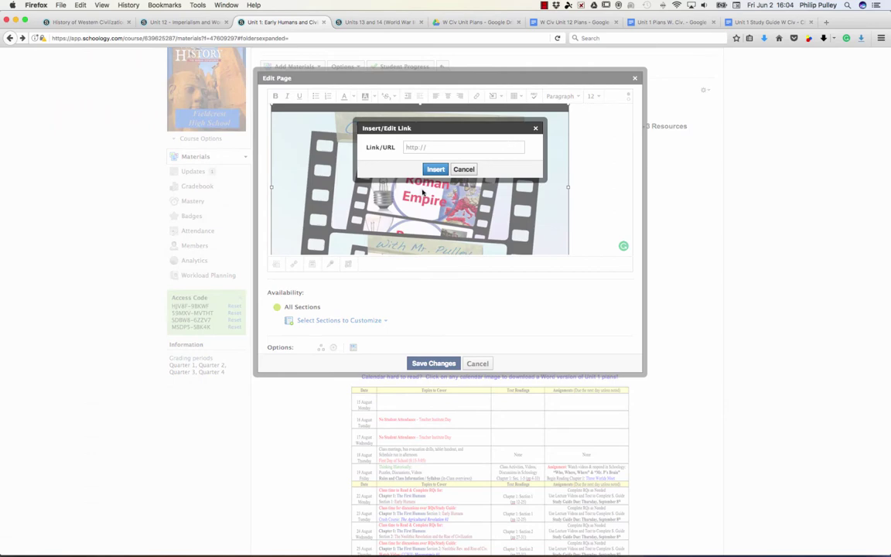
click(534, 129)
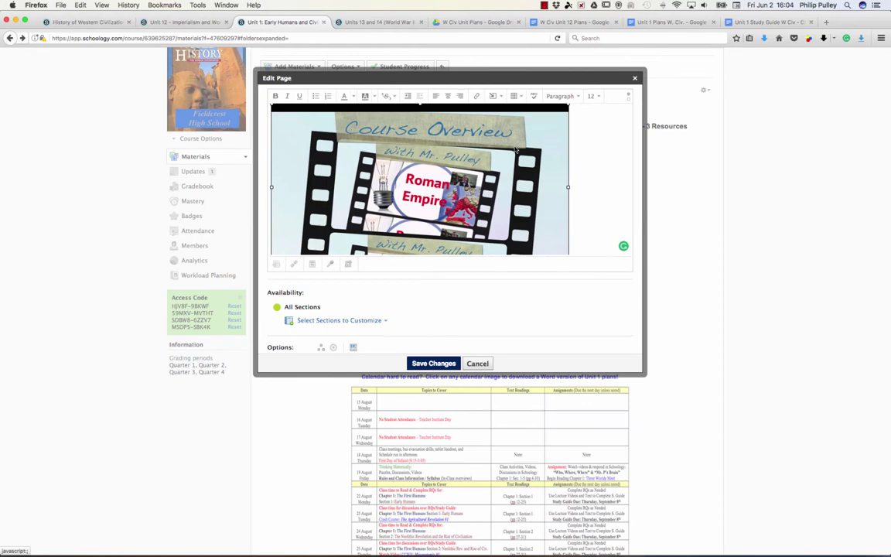
scroll(514, 149, down, 1)
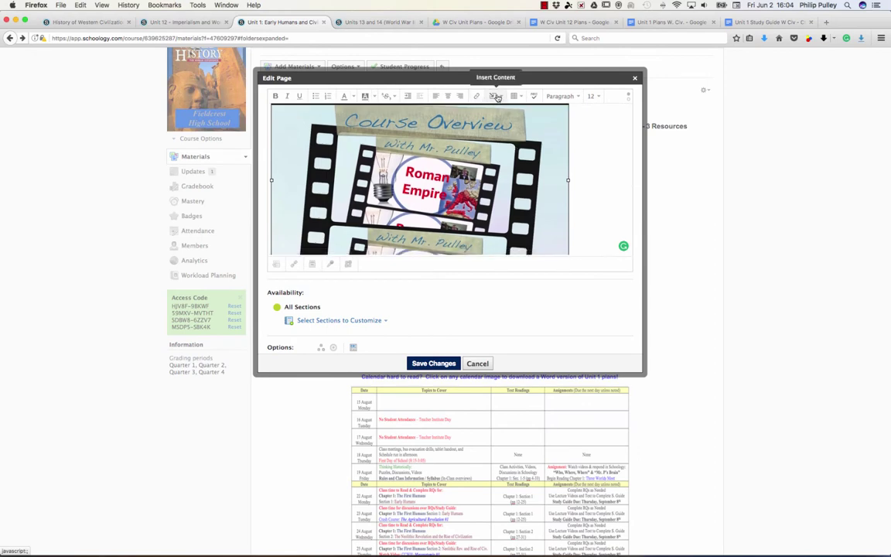
- Add the tooltip 'Click Here for a Course Overview Video' to the Course Overview image
click(497, 96)
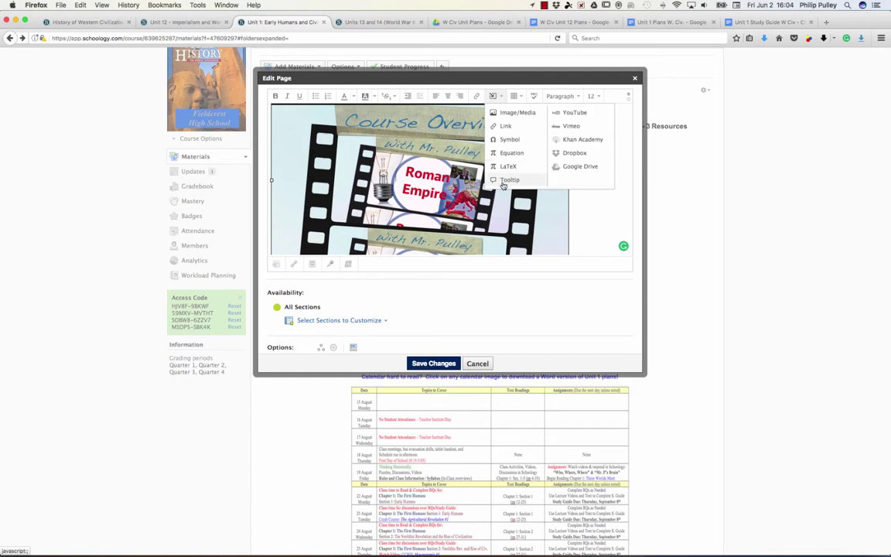
scroll(387, 198, up, 2)
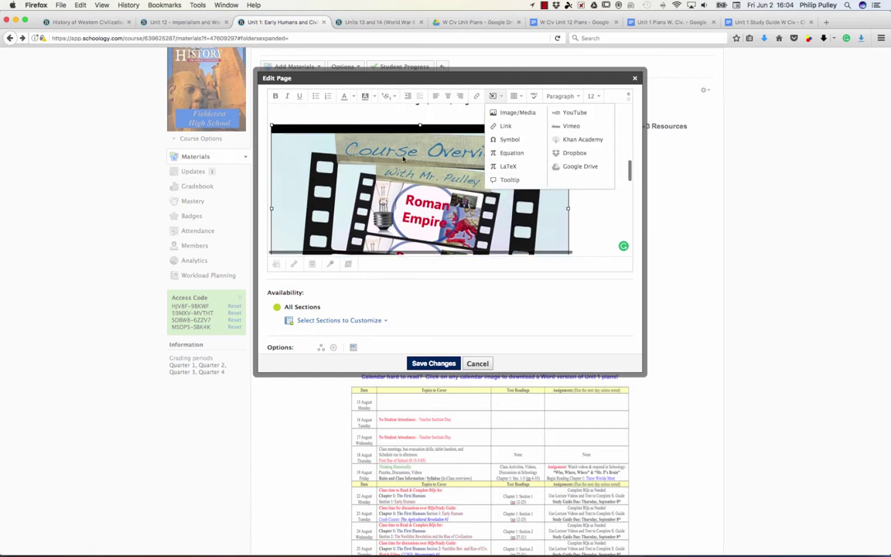
click(338, 159)
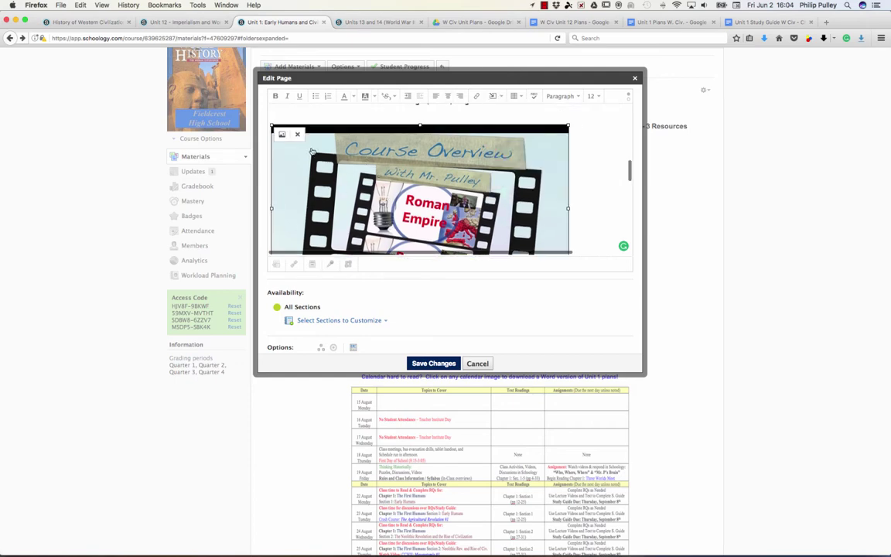
click(492, 96)
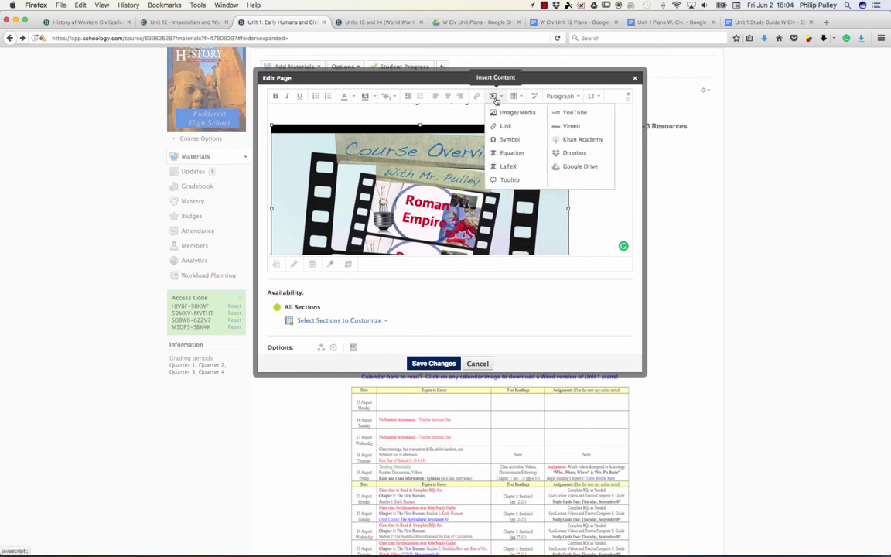
click(498, 180)
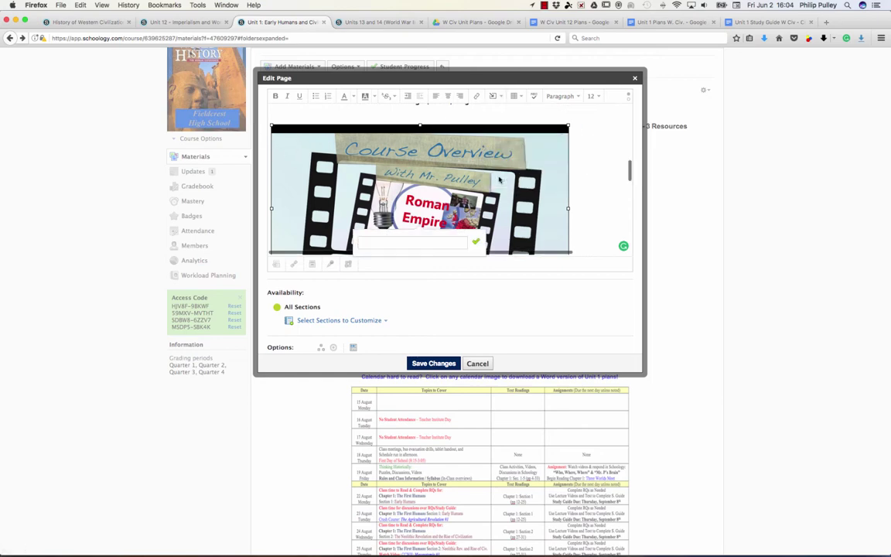
click(431, 243)
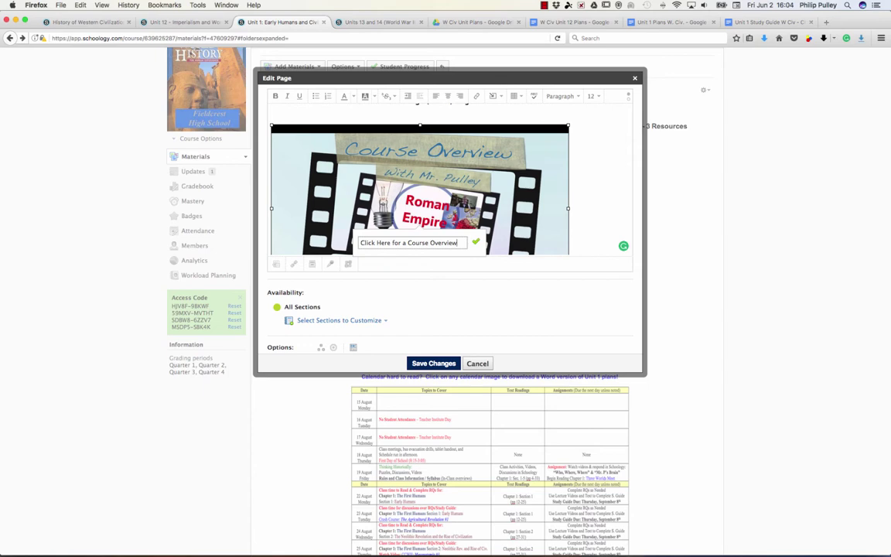
text(ideo)
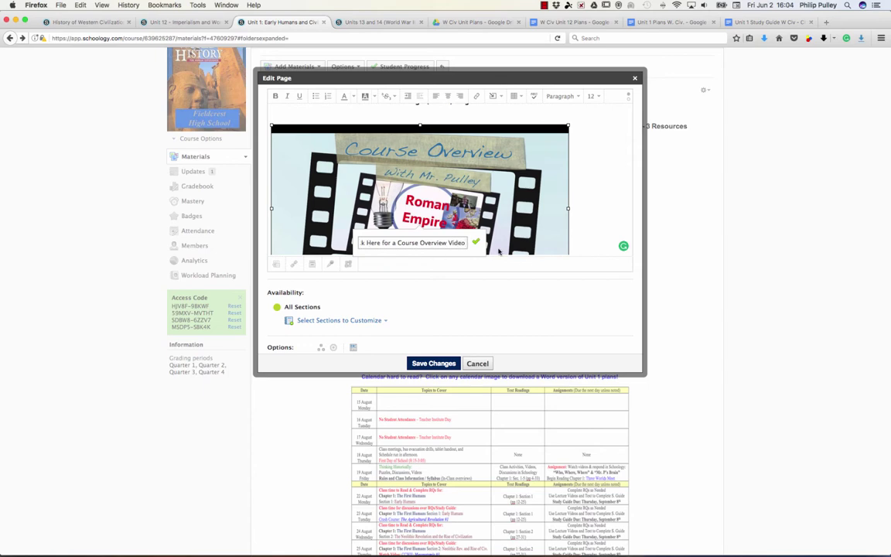
click(433, 221)
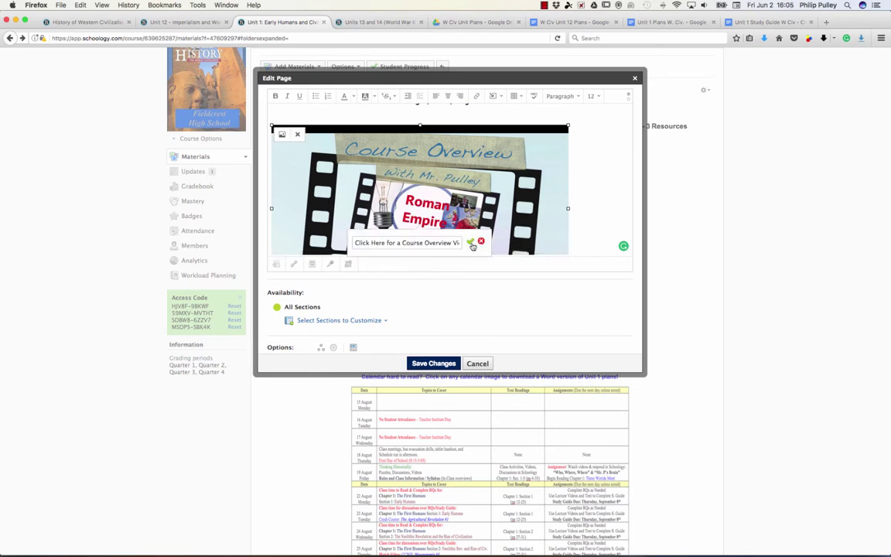
click(470, 242)
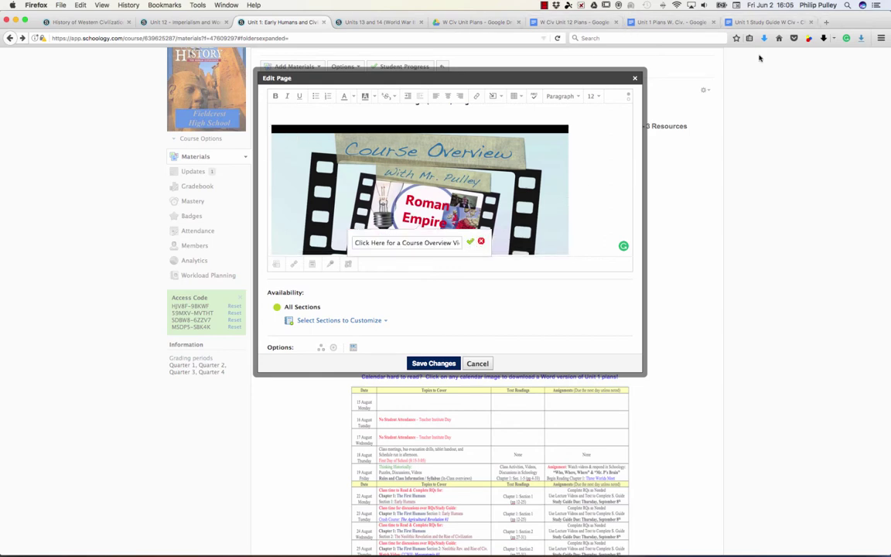
- Copy the link address of the uploaded Course and Pages Layout video from the YouTube window
key(ctrl+Up)
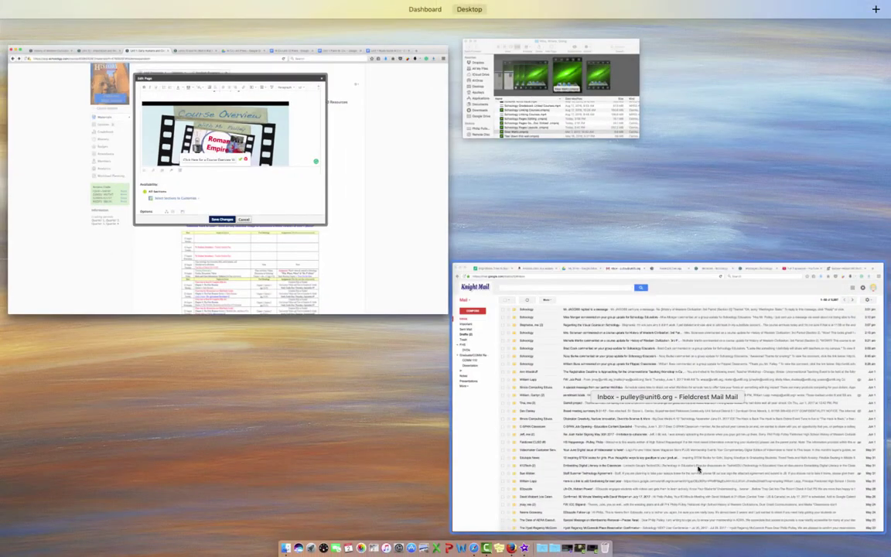
click(698, 468)
click(708, 21)
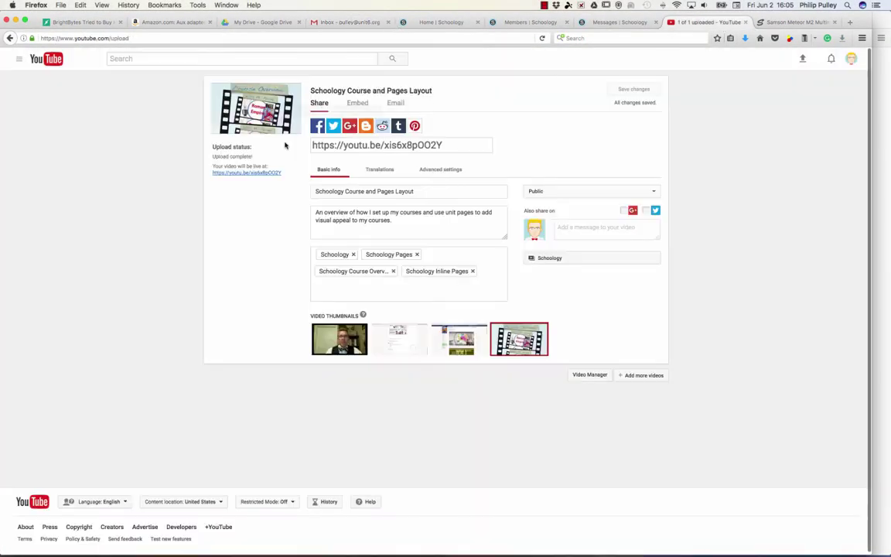
right_click(257, 172)
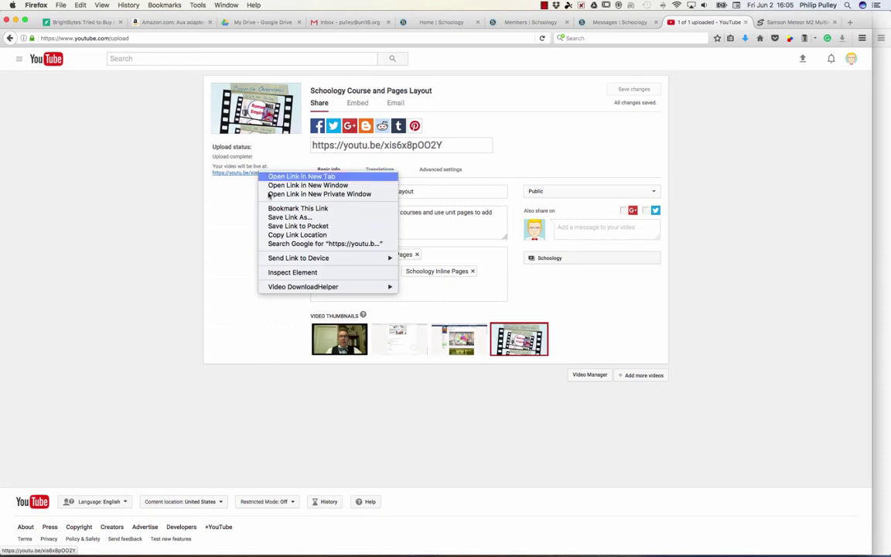
click(283, 236)
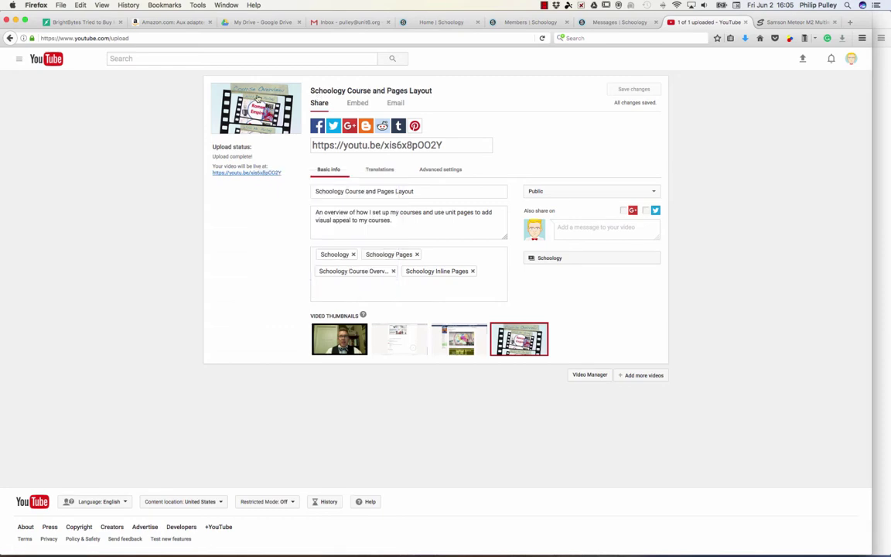
key(ctrl+Up)
- Link the Course Overview image to the copied YouTube video URL
click(359, 126)
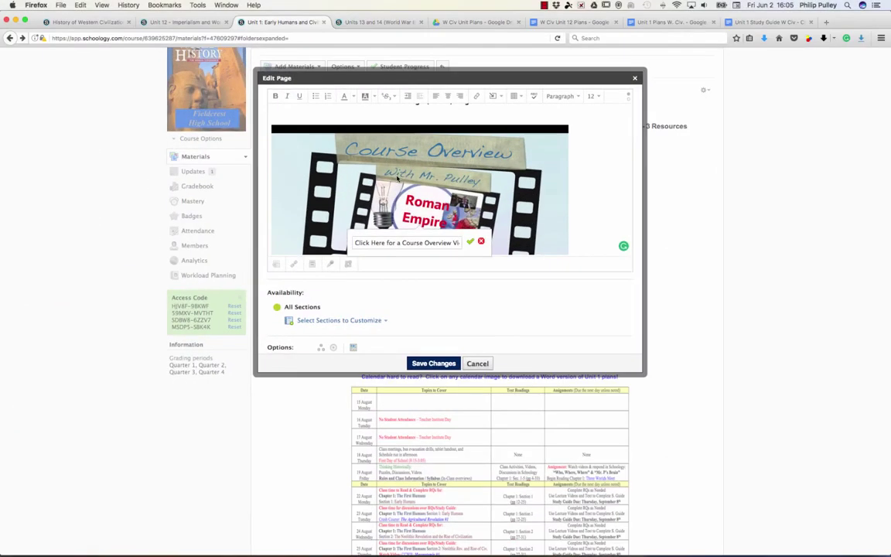
click(397, 178)
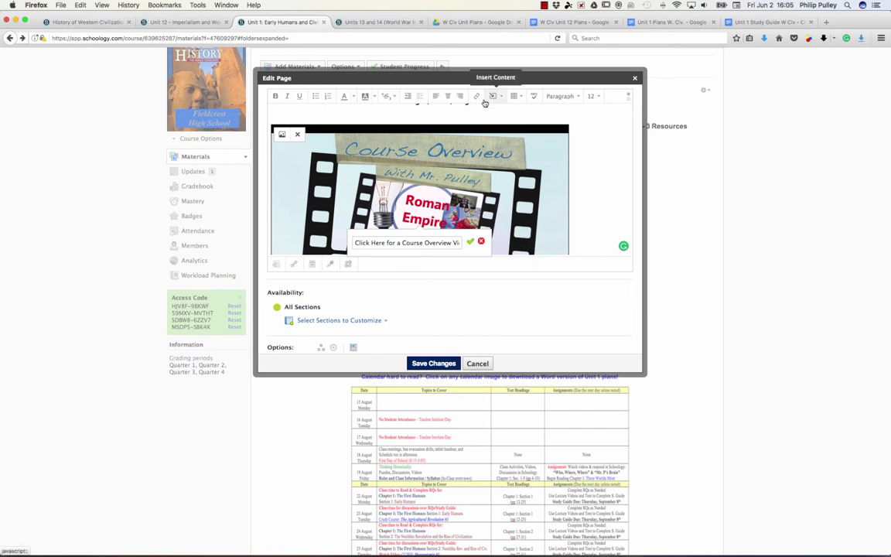
click(477, 97)
key(super+v)
click(435, 169)
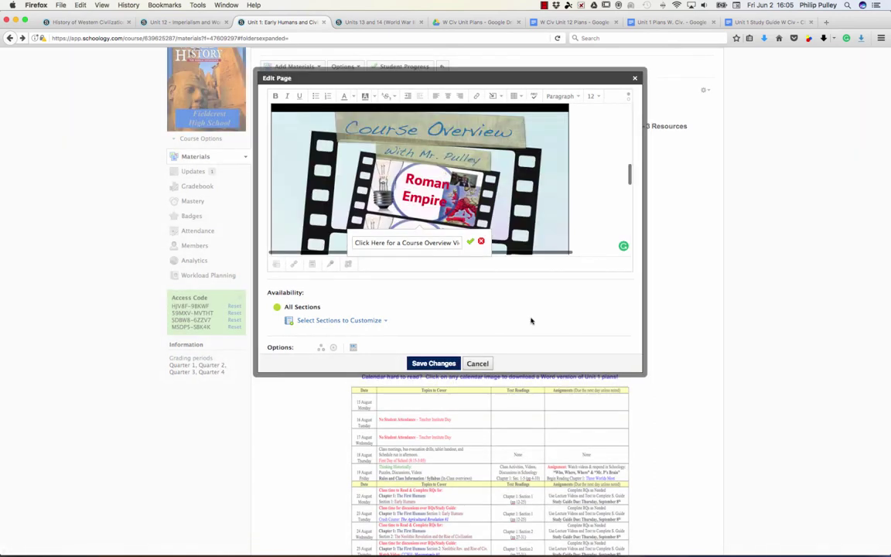
- Save the Unit 1 homepage and open the image's video link in a new tab
click(434, 363)
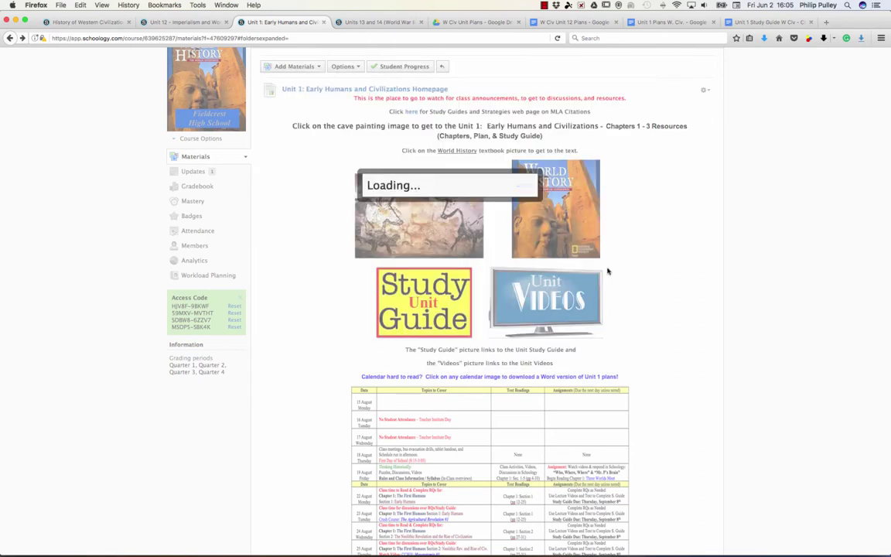
scroll(664, 245, down, 3)
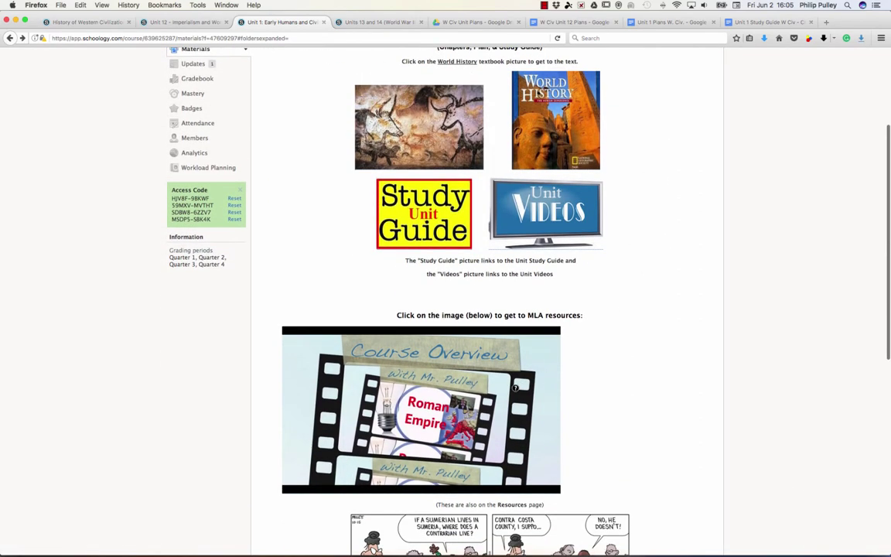
scroll(514, 387, down, 2)
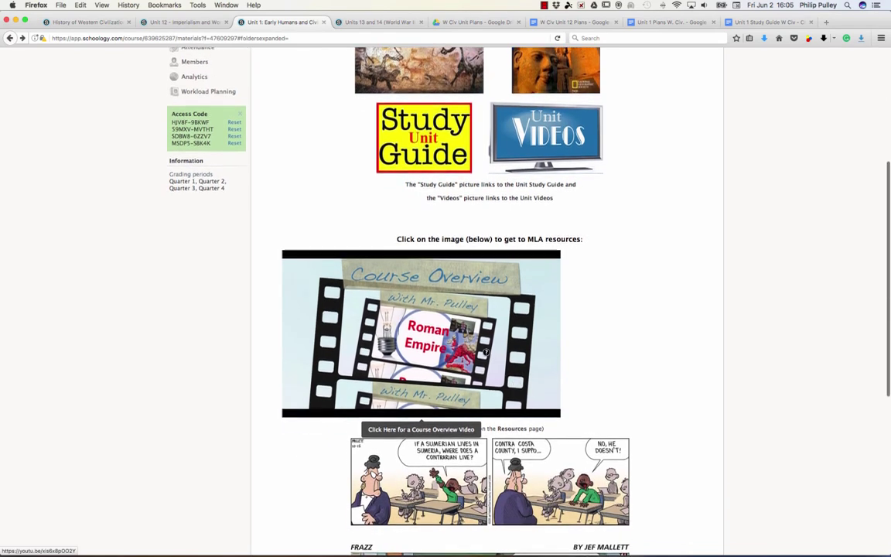
right_click(484, 353)
click(510, 356)
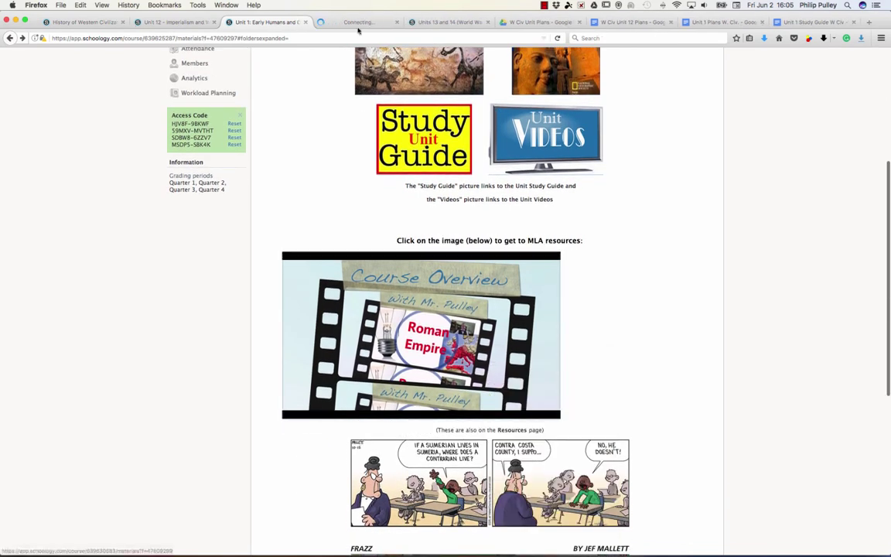
- Confirm the YouTube tab plays the Schoology Course and Pages Layout video, pause it, and close it
click(359, 24)
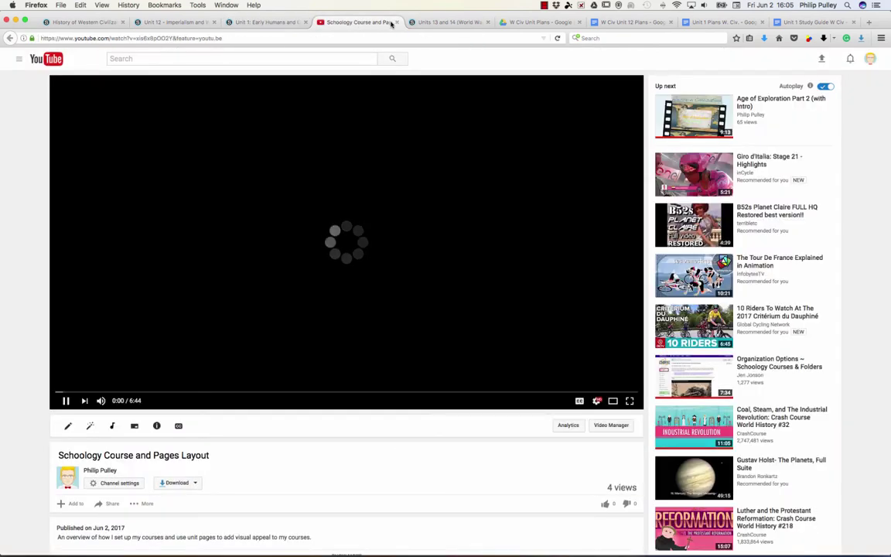
click(67, 401)
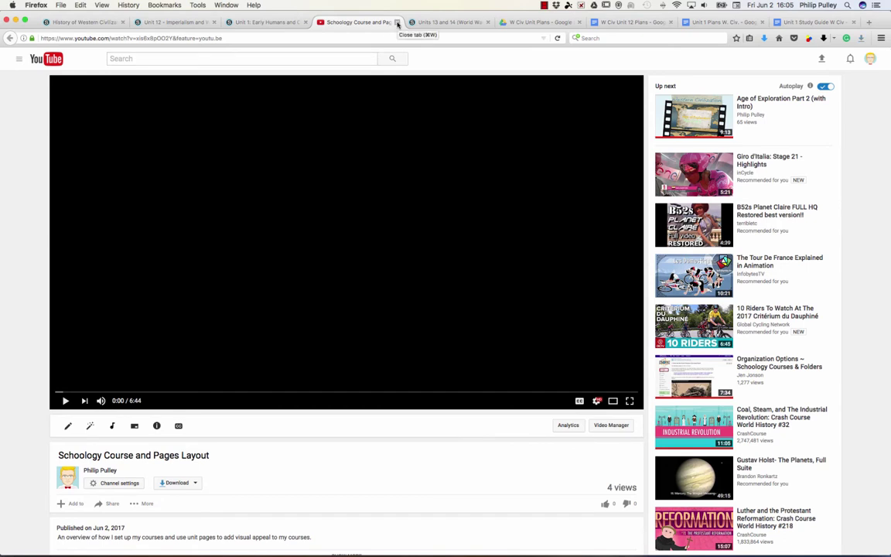
click(397, 23)
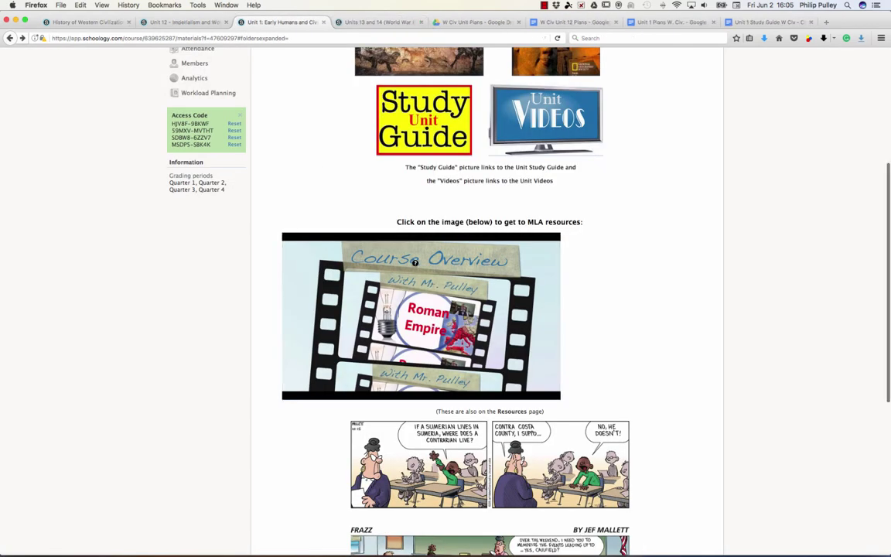
- Reopen the Unit 1 homepage editor, delete the Course Overview image, then go to the Unit 12 tab
scroll(610, 223, up, 5)
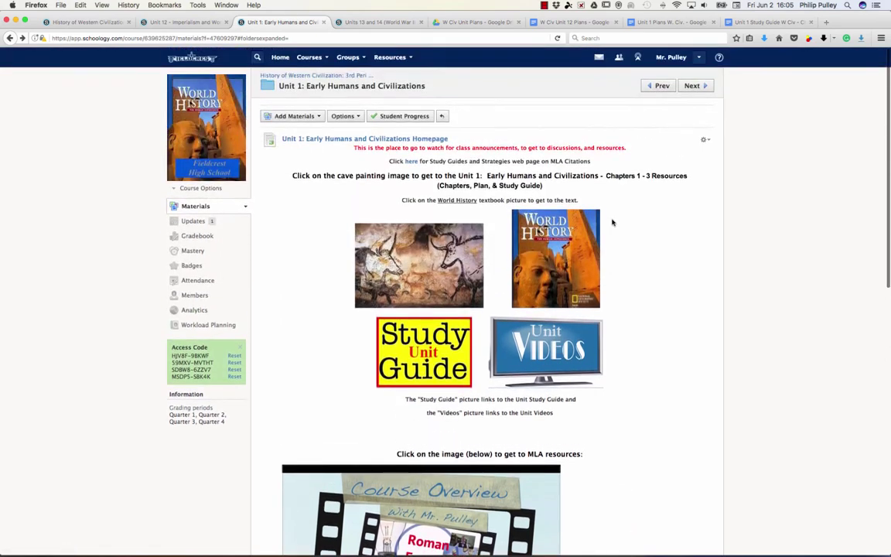
click(704, 140)
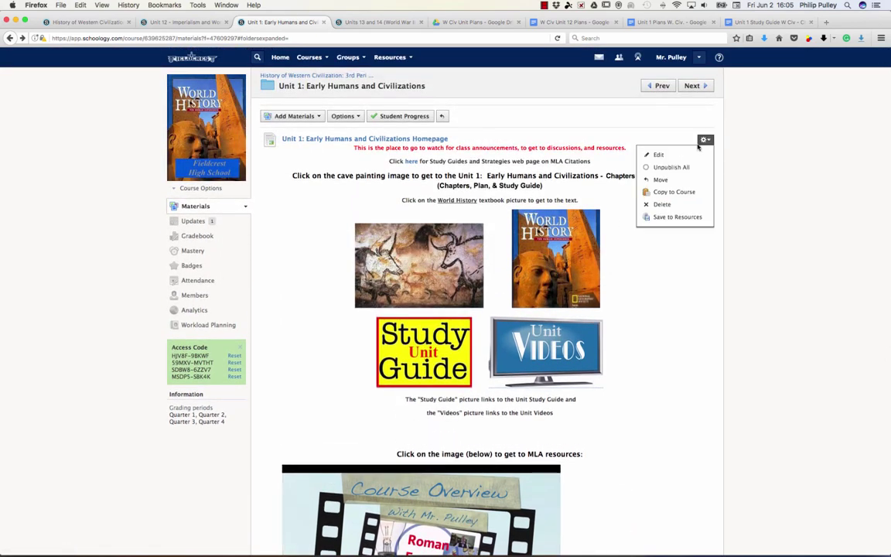
click(684, 156)
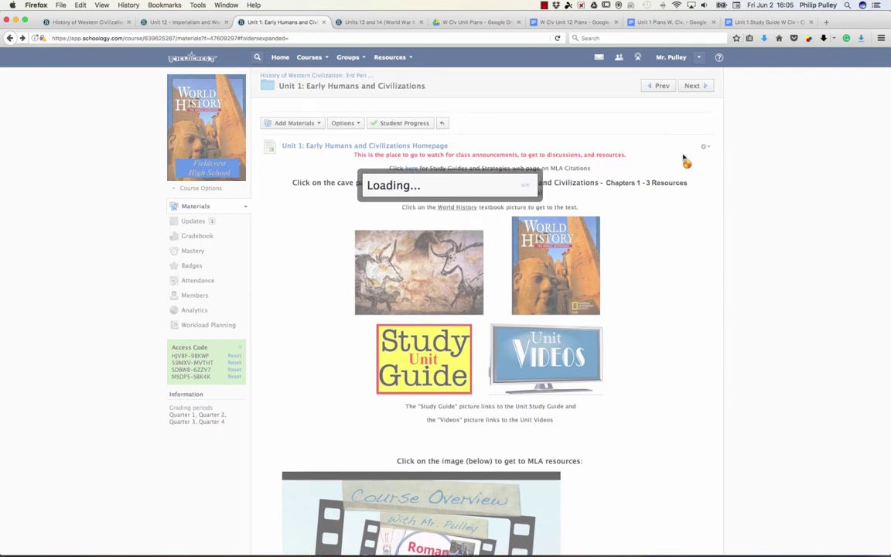
scroll(494, 243, down, 4)
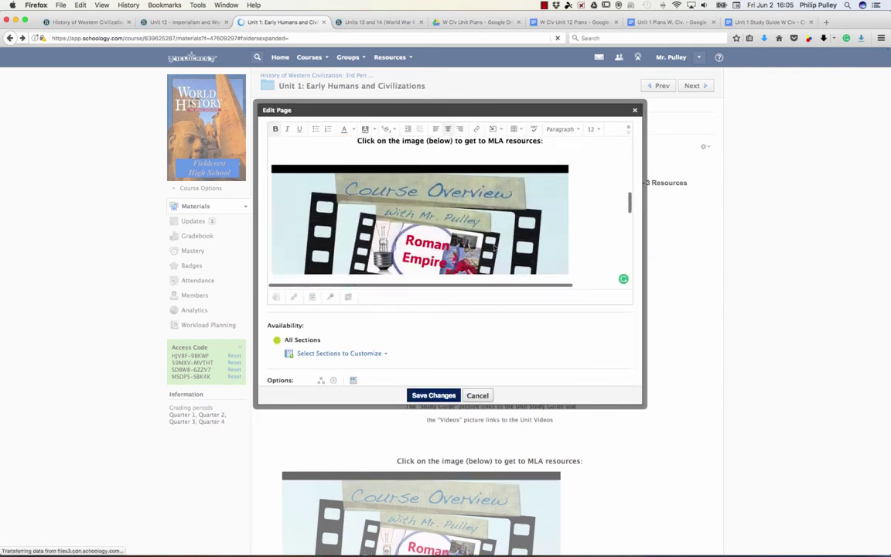
click(494, 247)
click(300, 172)
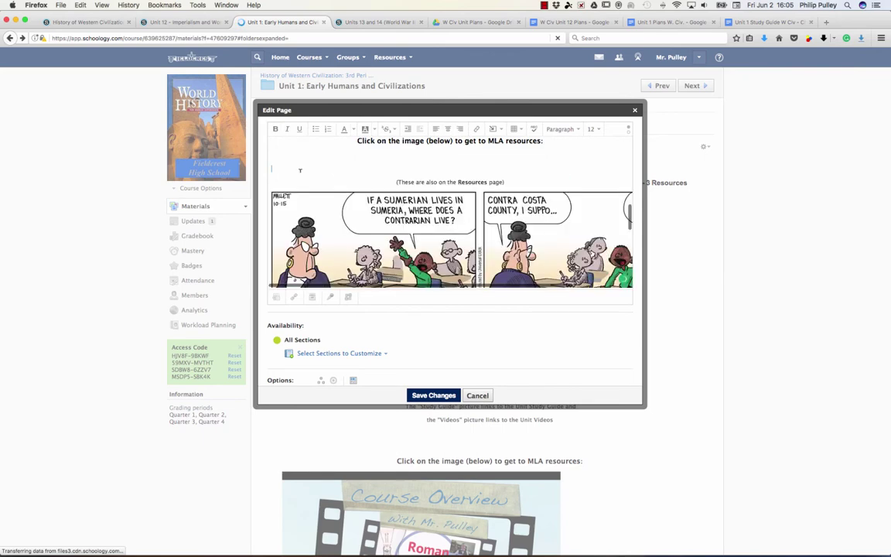
click(217, 21)
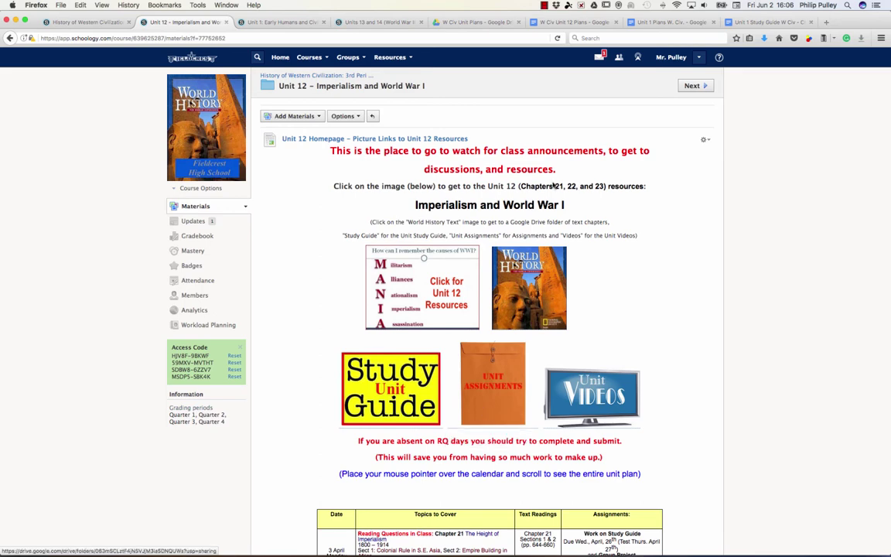
- Edit the Unit 12 homepage, copy its Unit Assignments envelope image, and return to the Unit 1 editor
click(705, 141)
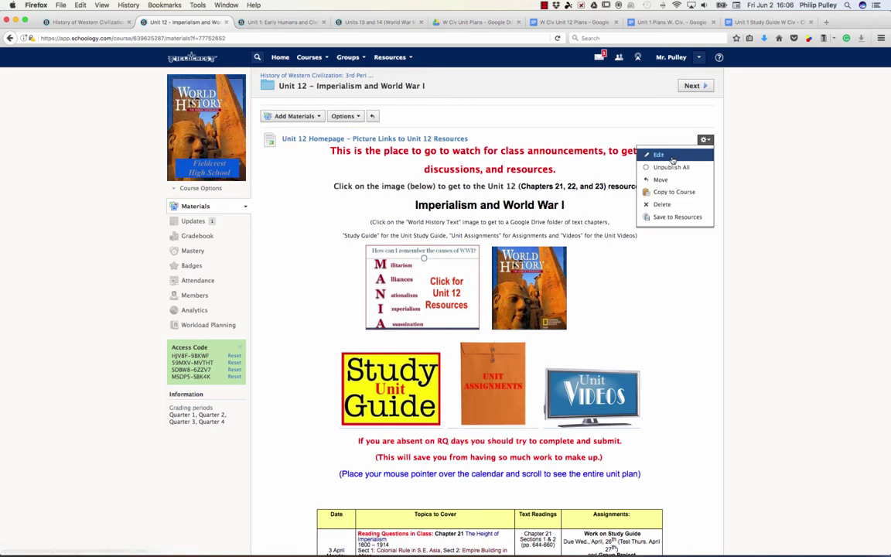
click(710, 152)
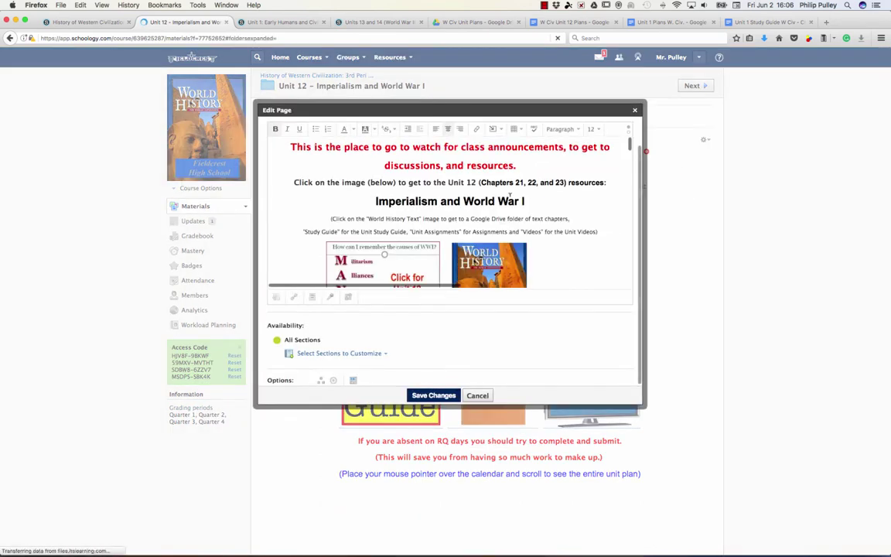
scroll(482, 205, down, 5)
right_click(472, 201)
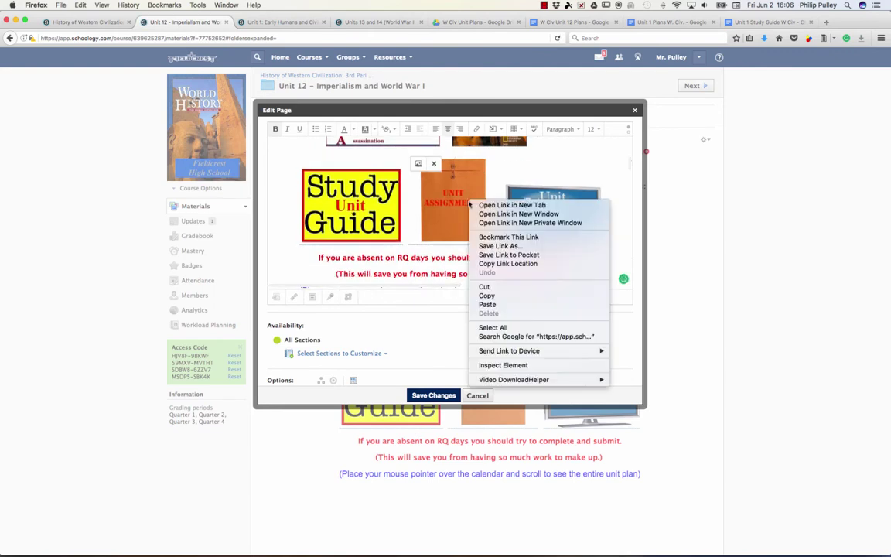
click(486, 297)
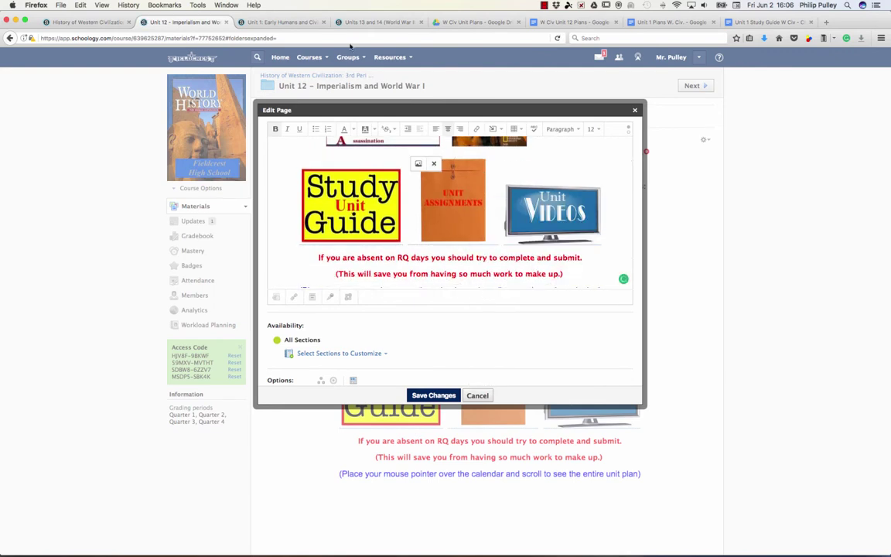
click(307, 24)
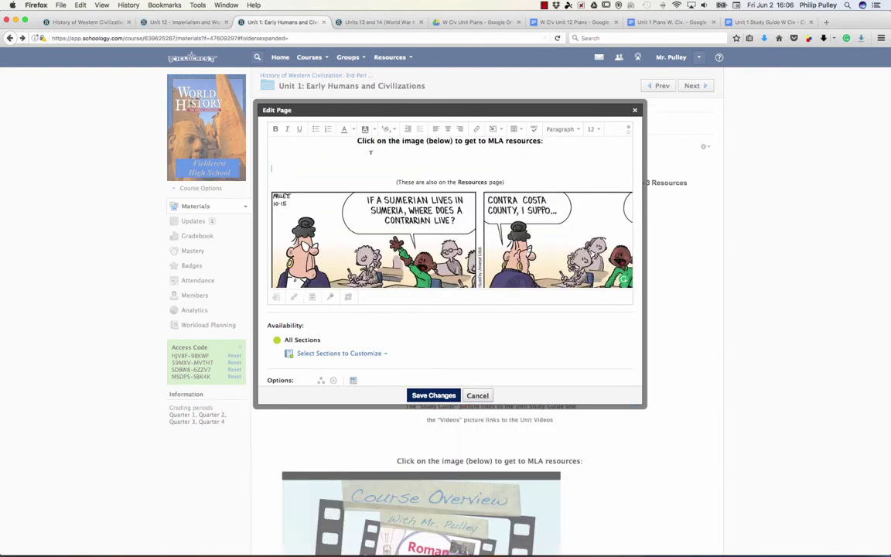
scroll(402, 154, up, 5)
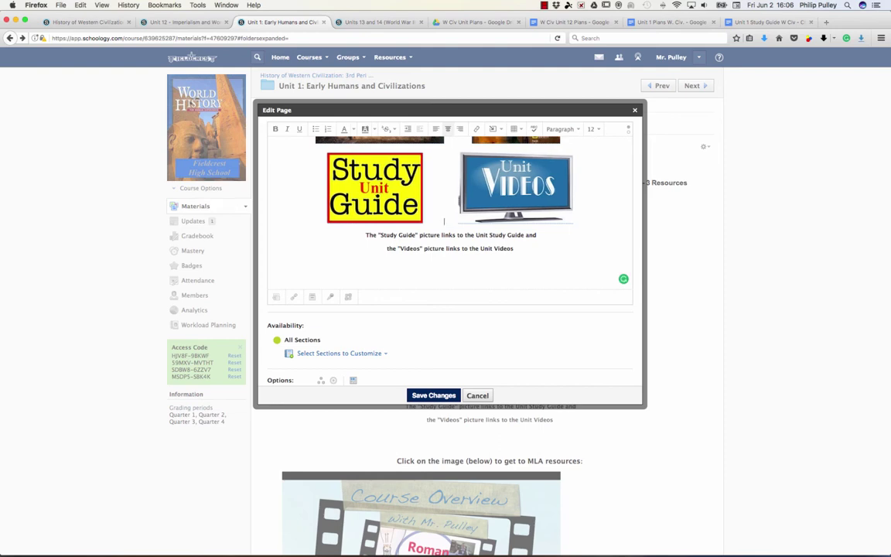
- Paste the envelope image beside Study Guide and remove its copied Unit 12 link
key(super+v)
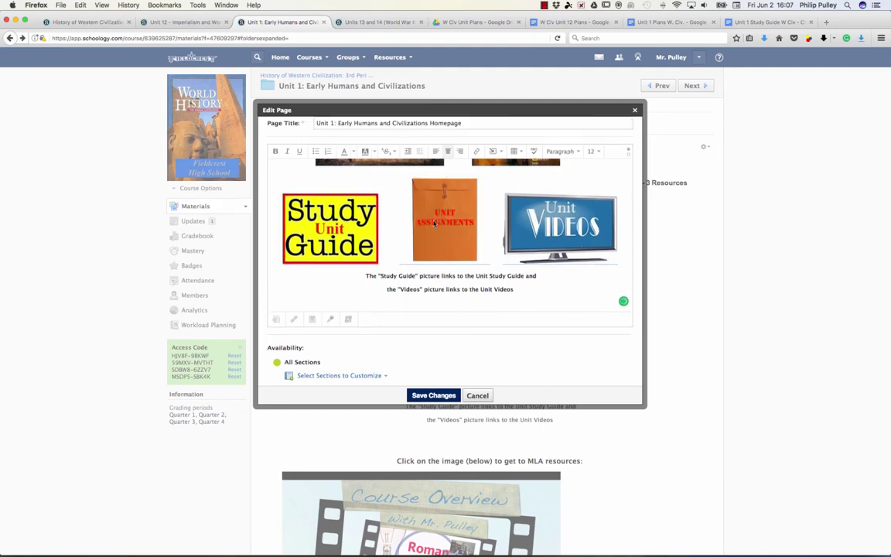
click(435, 222)
click(475, 151)
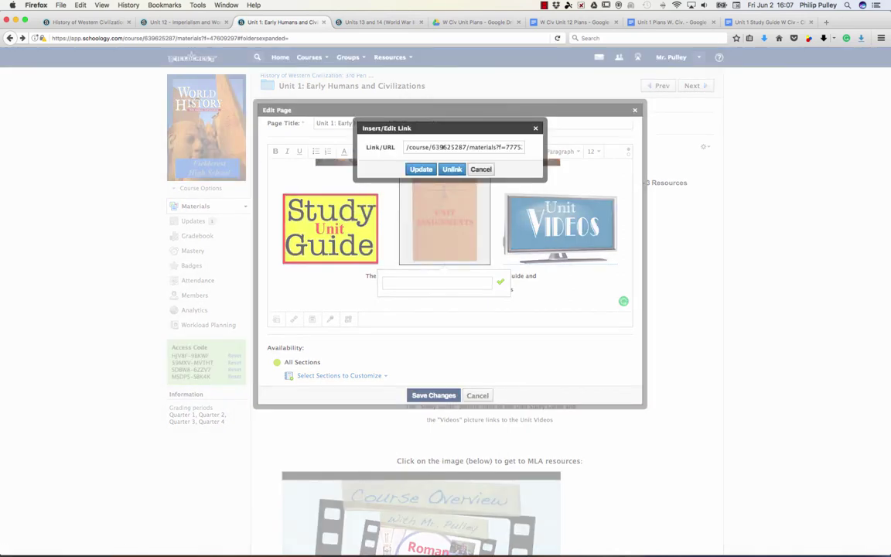
click(451, 169)
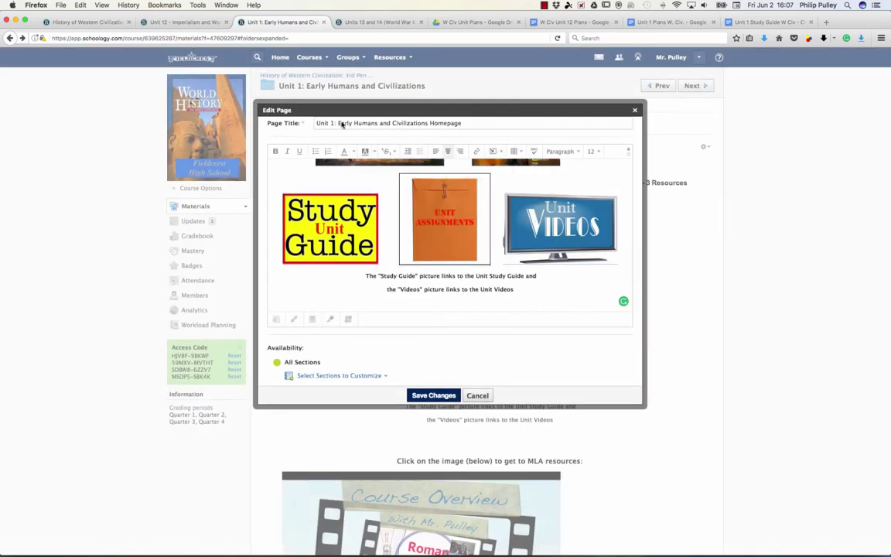
- From the Units 13 and 14 page, open the Unit 1 Assignments folder and select its web address
click(359, 22)
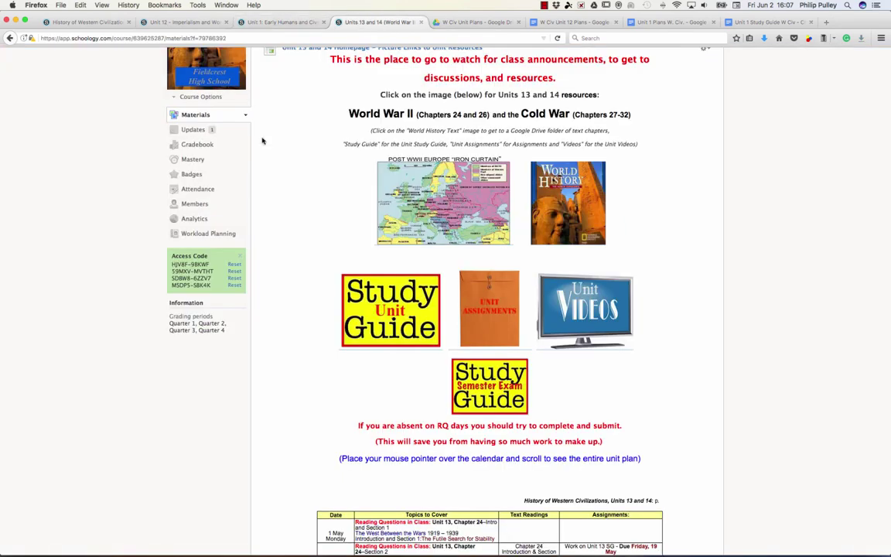
scroll(317, 179, up, 3)
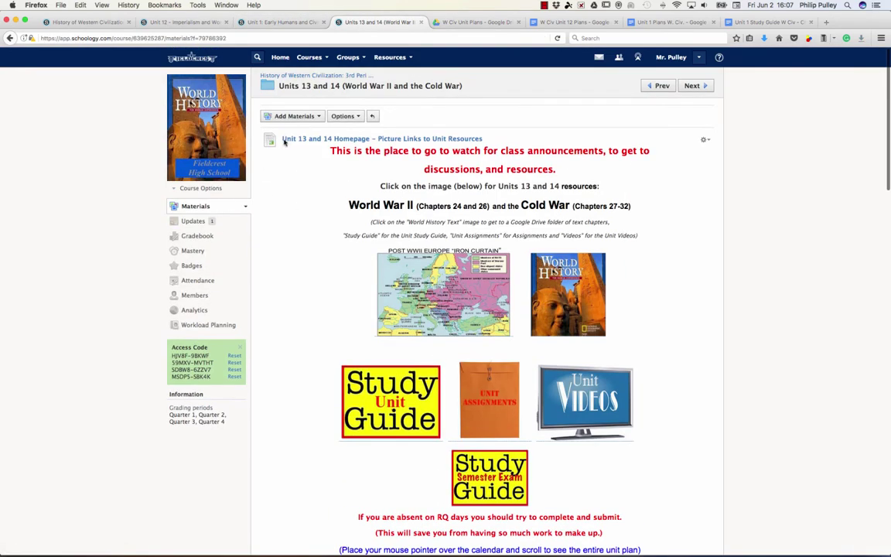
click(293, 75)
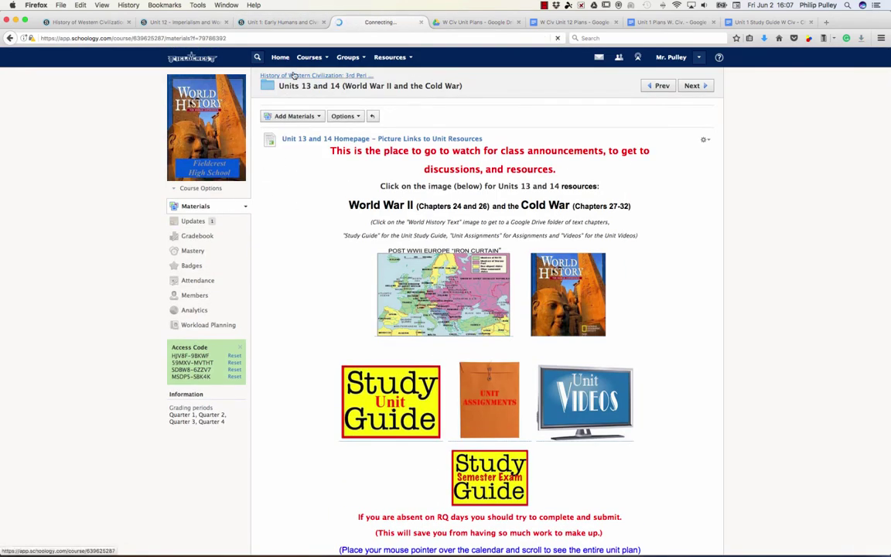
scroll(321, 231, down, 5)
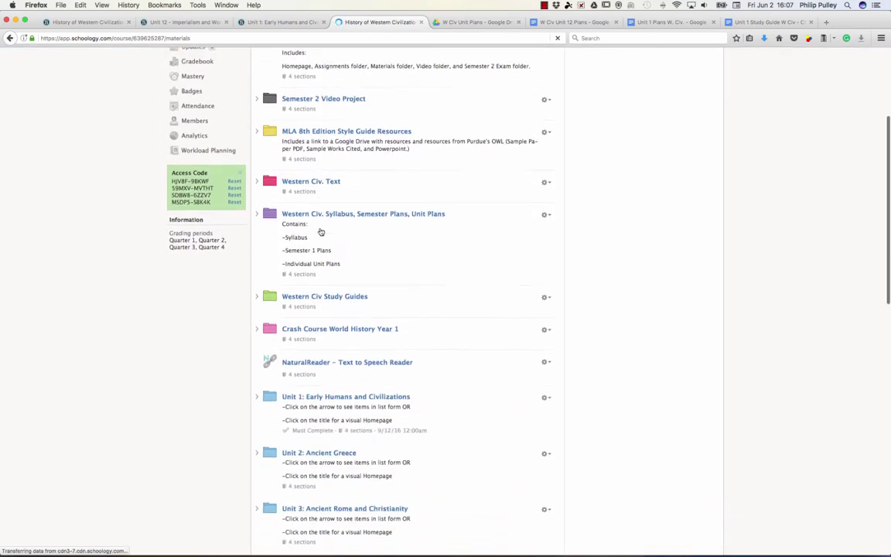
scroll(319, 230, down, 5)
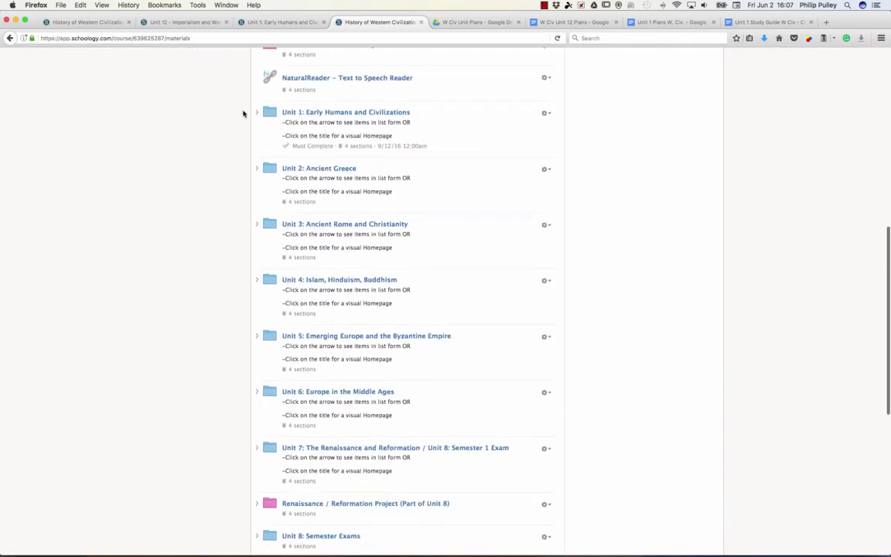
click(256, 112)
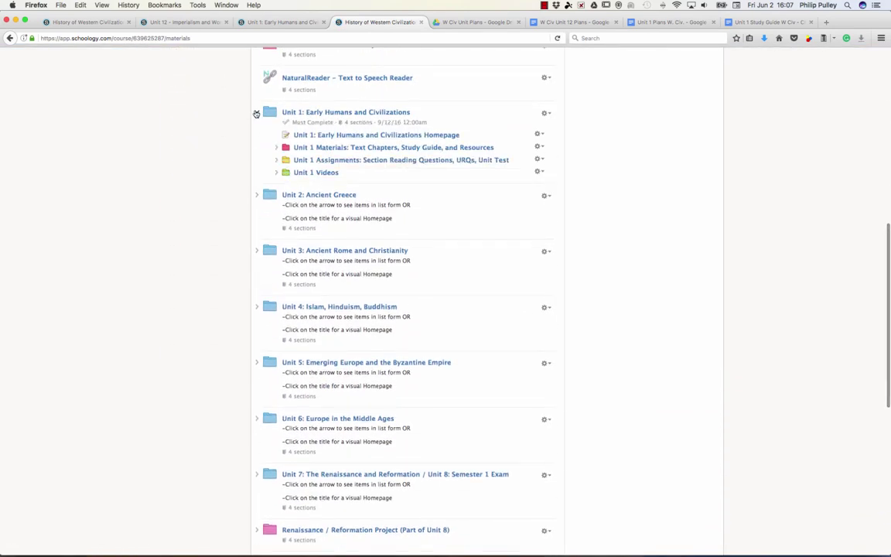
click(306, 160)
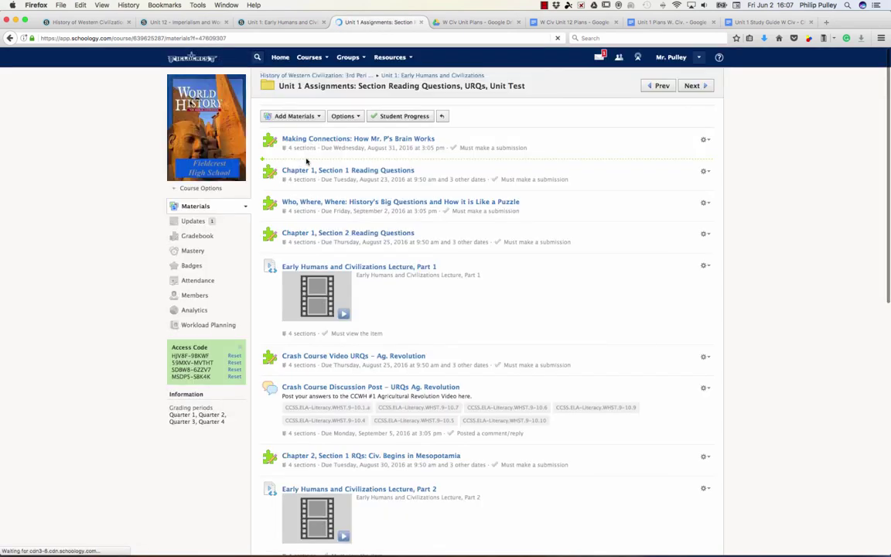
click(300, 36)
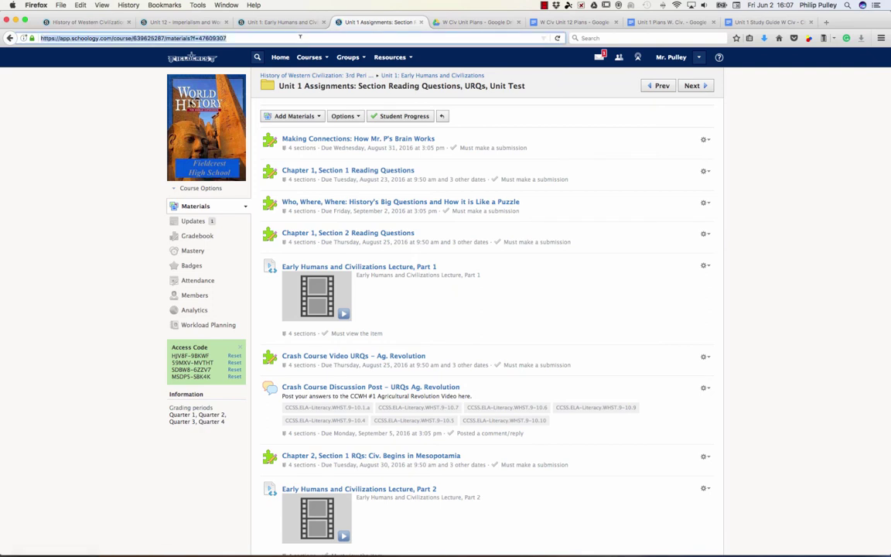
- Link the envelope image to the copied Unit 1 Assignments folder address
click(246, 23)
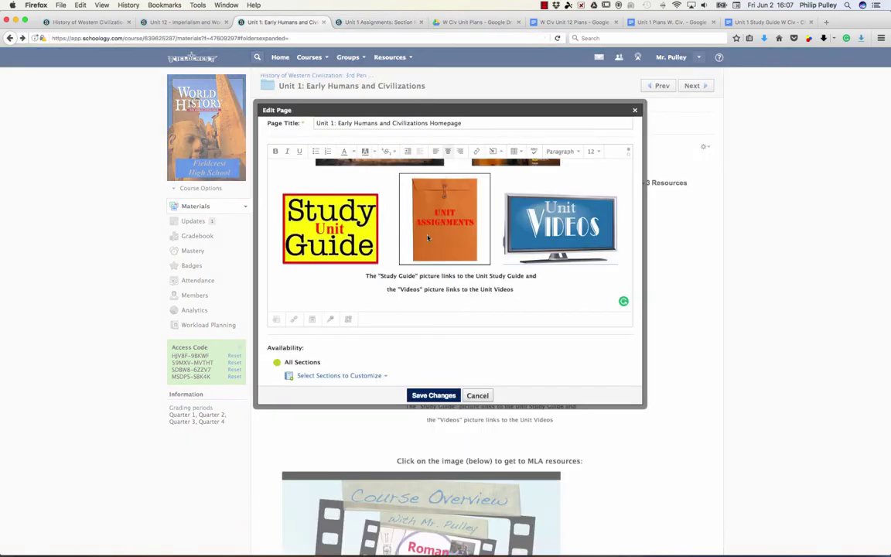
click(476, 151)
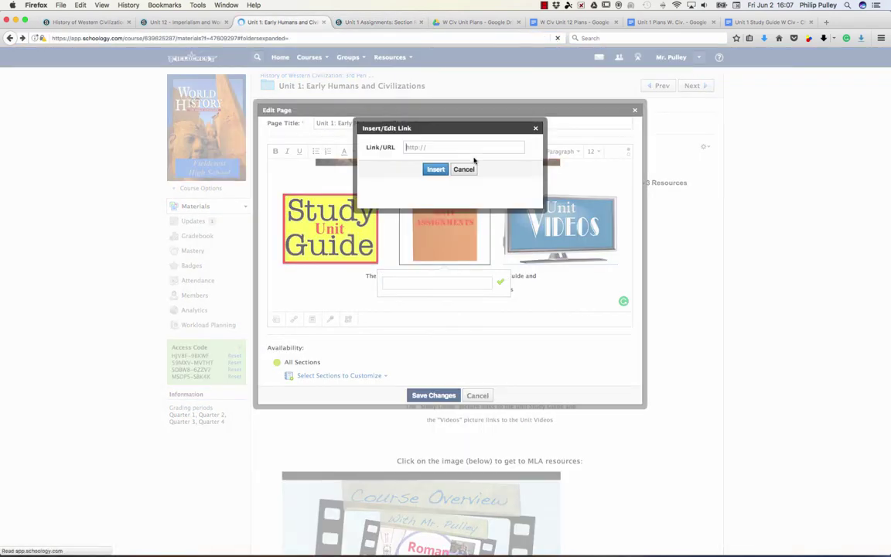
key(super+v)
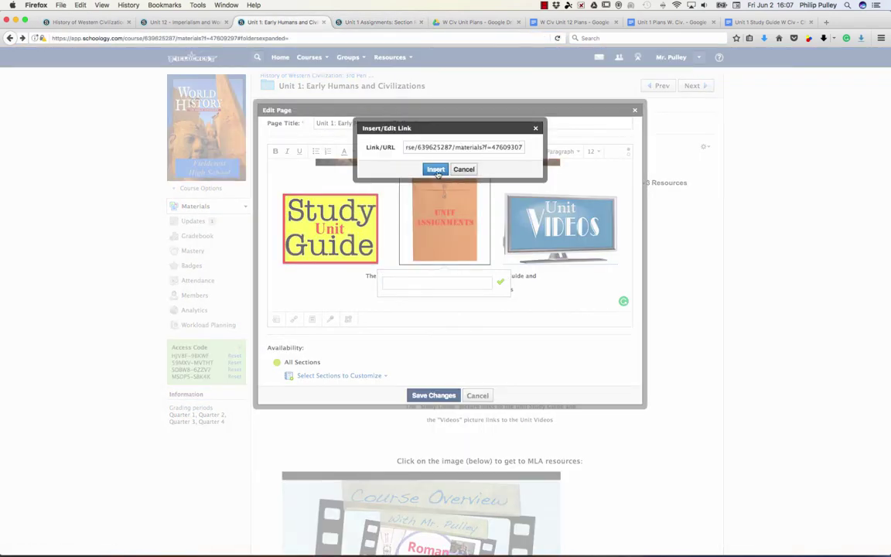
click(436, 169)
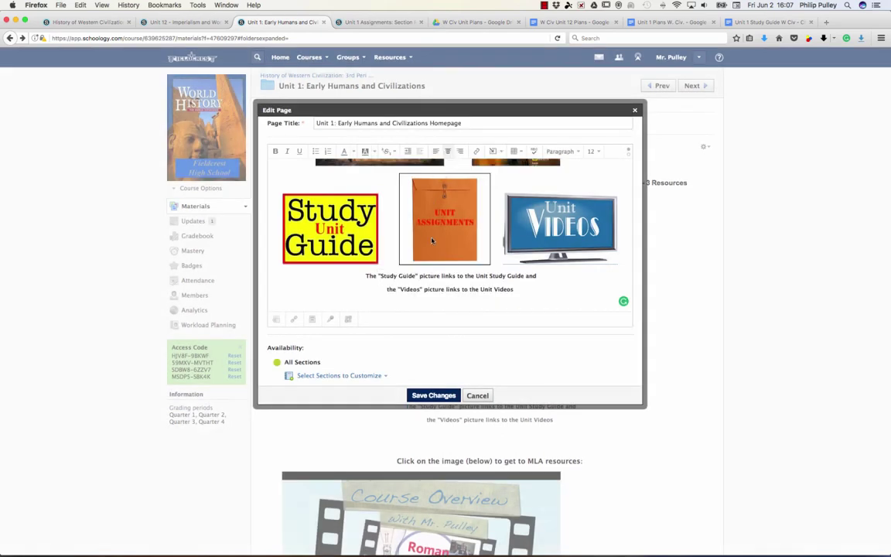
- Caption the envelope image 'Click for Unit Assignment' and save the Unit 1 homepage
click(429, 198)
click(447, 280)
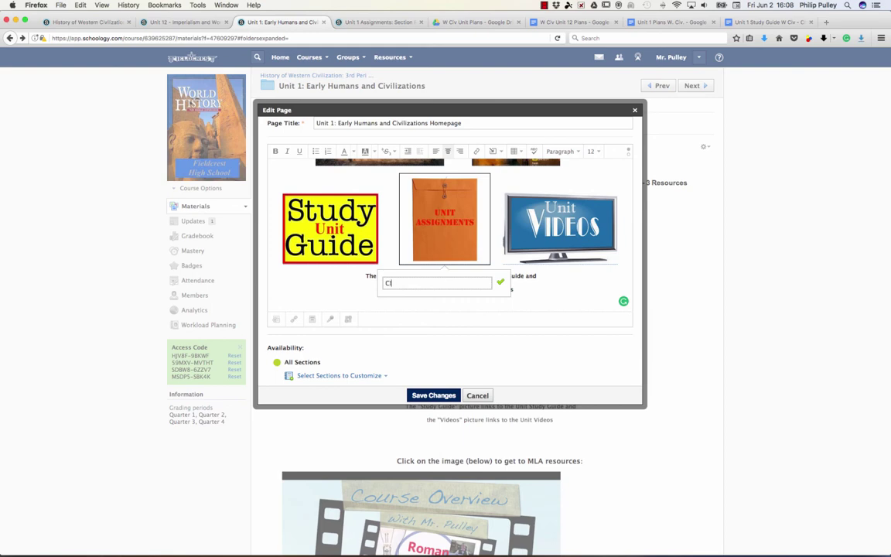
text(Click for Unit Assignments)
click(434, 395)
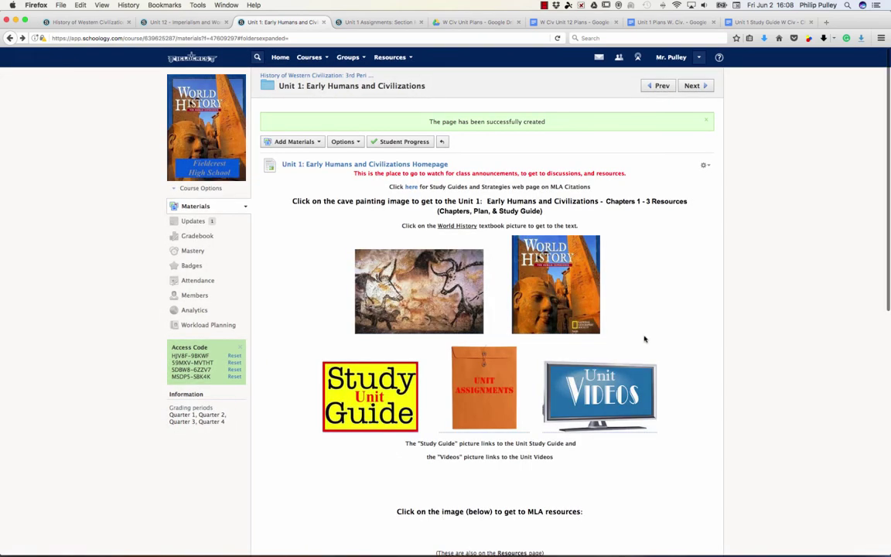
scroll(668, 323, down, 3)
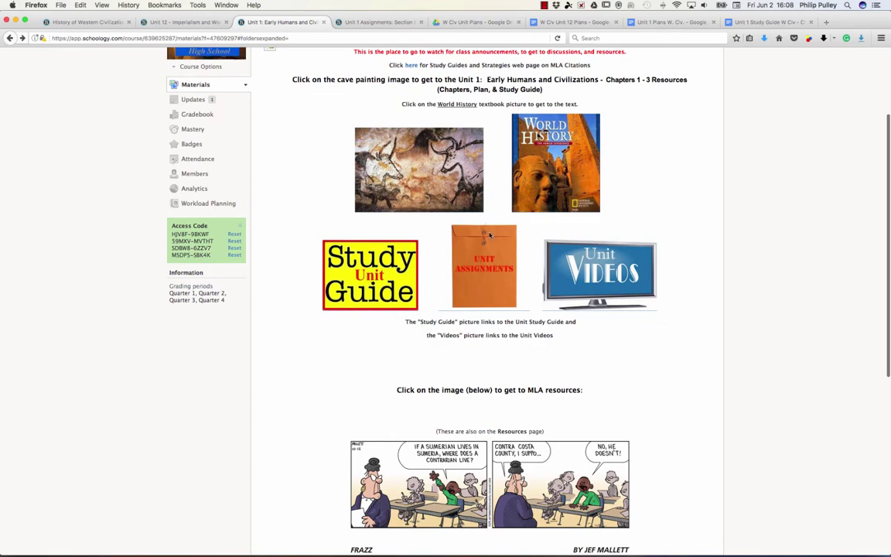
scroll(622, 320, down, 2)
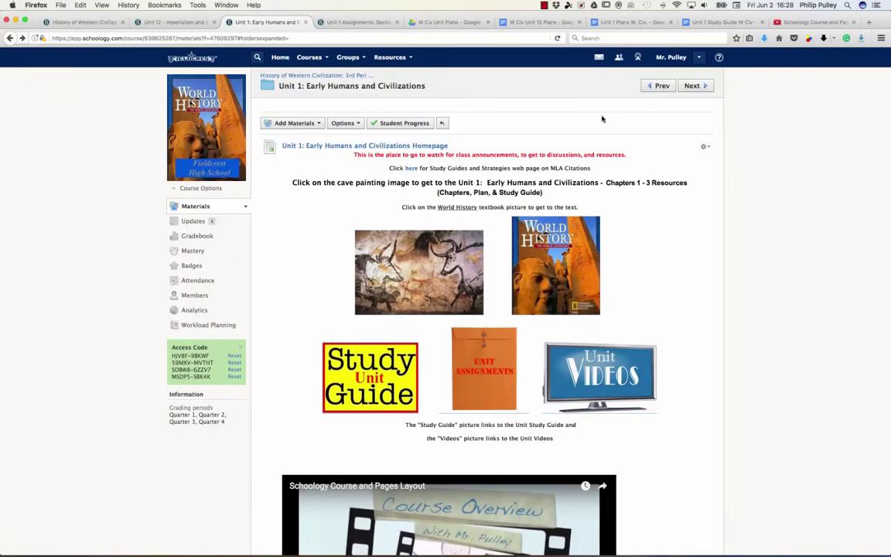
- Switch the Unit 1 homepage option from 'Display on new page' to 'Display inline'
click(704, 148)
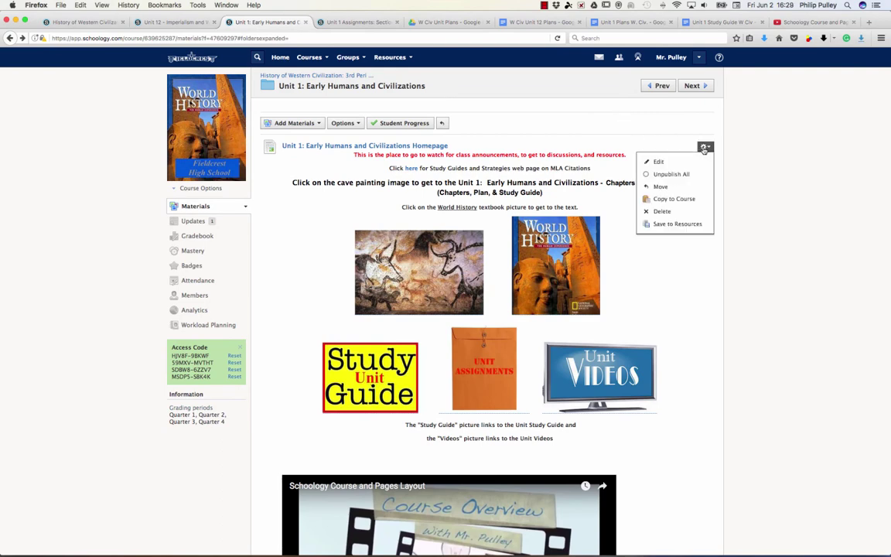
click(678, 169)
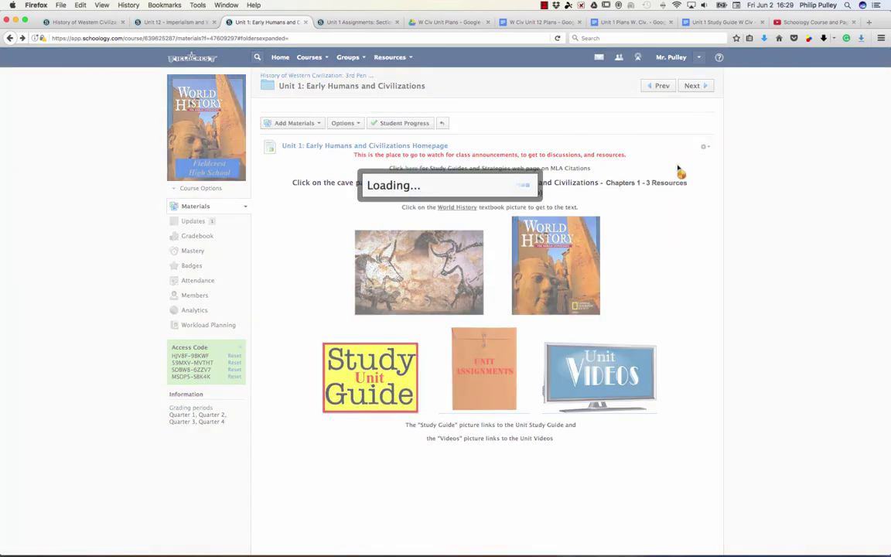
scroll(448, 216, down, 2)
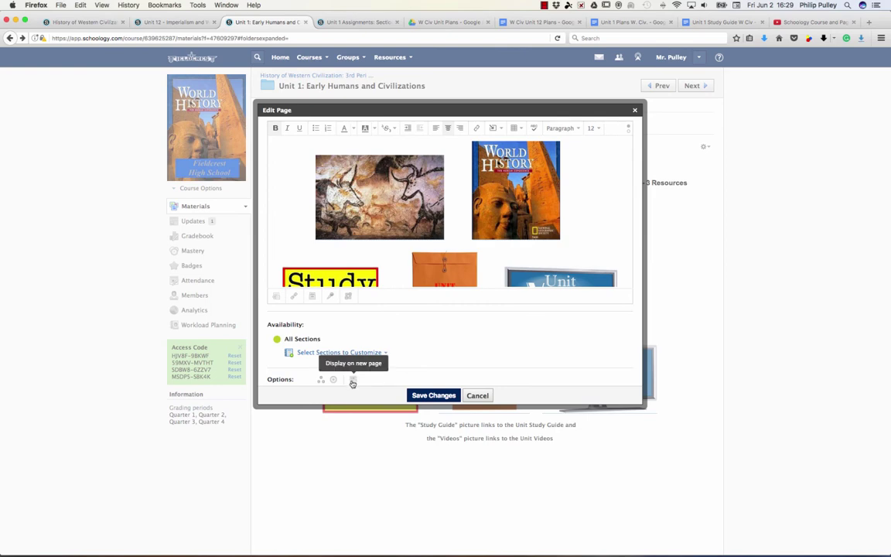
click(354, 379)
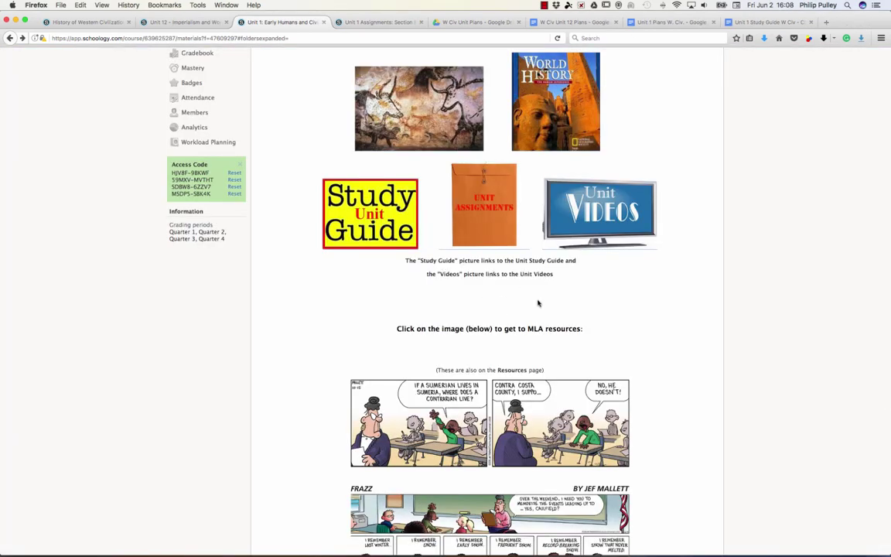
- Reopen the Unit 1 homepage for editing
scroll(538, 303, down, 1)
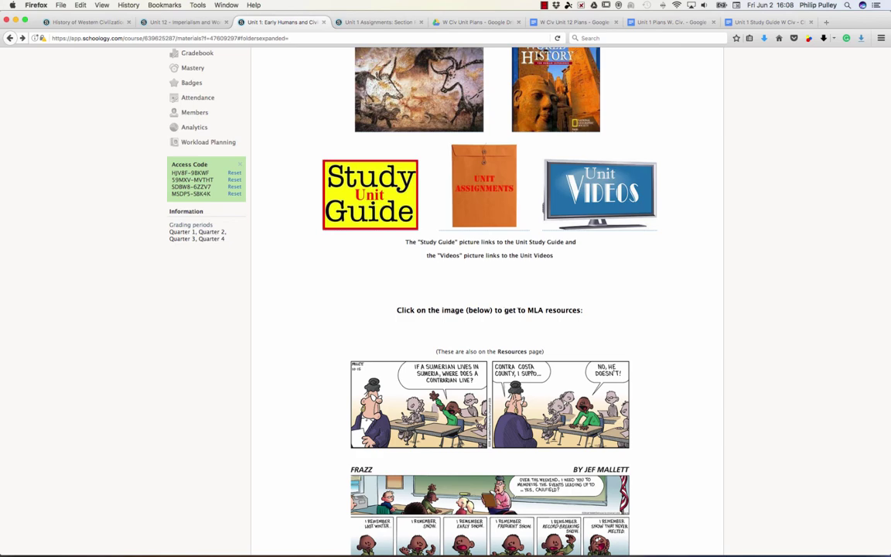
scroll(514, 237, up, 5)
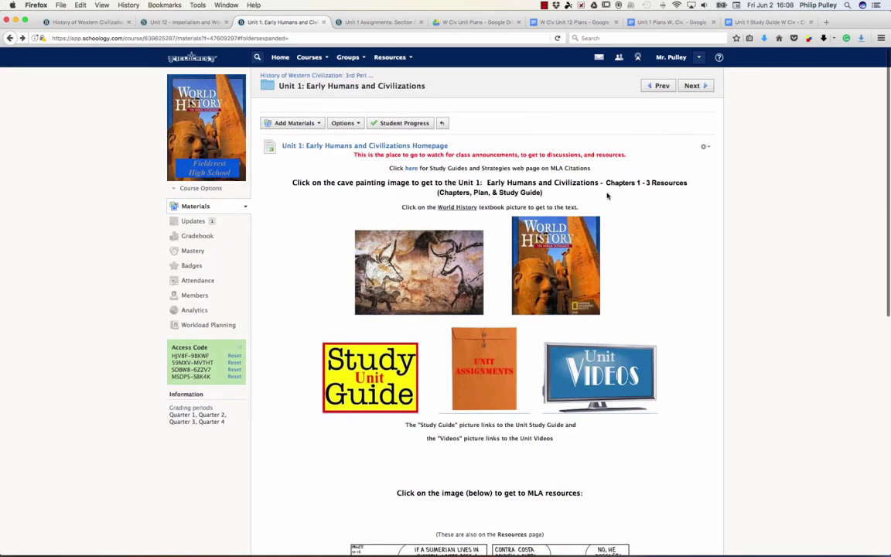
click(704, 147)
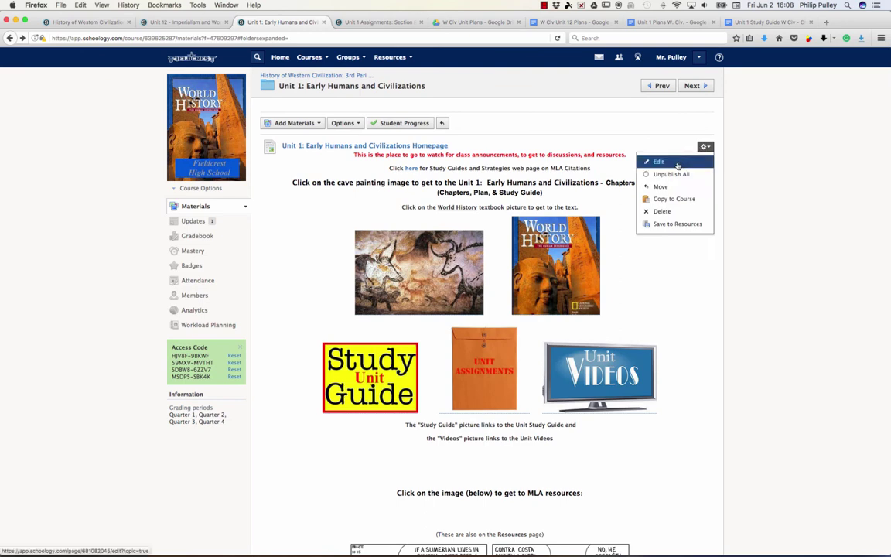
click(676, 163)
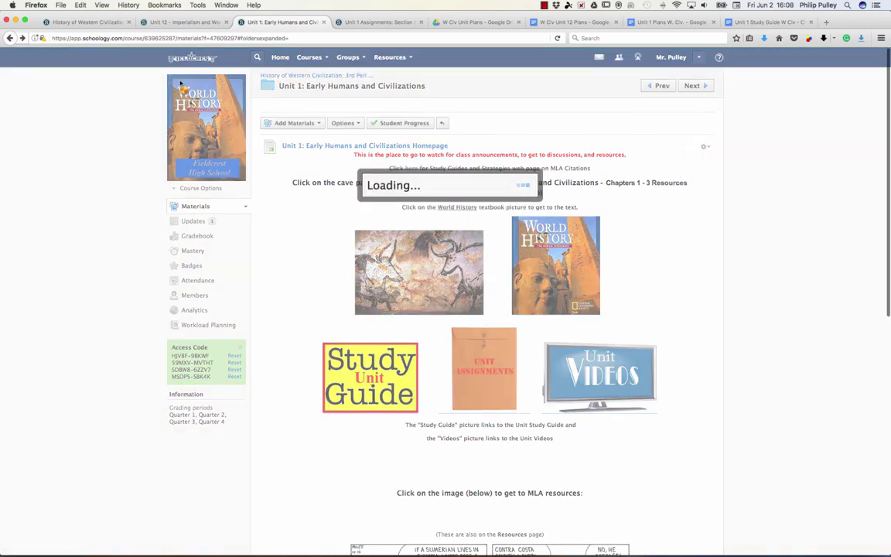
- Copy the MLA Handbook image in the Unit 12 editor and return to Unit 1's MLA resources section
click(175, 22)
scroll(372, 232, down, 5)
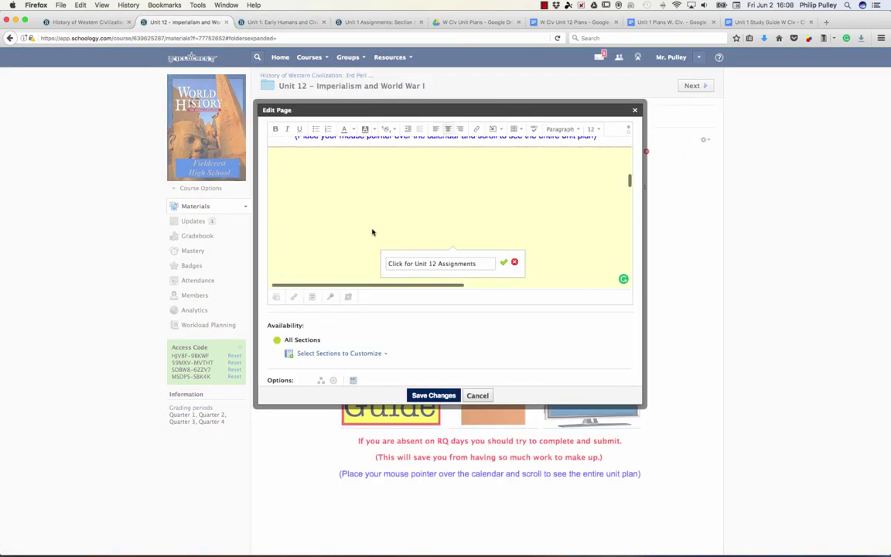
scroll(371, 232, down, 3)
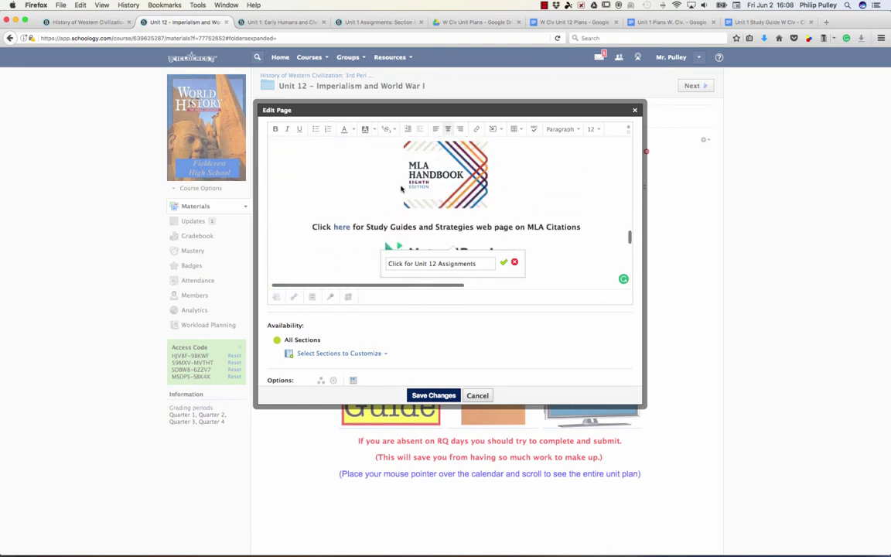
right_click(465, 180)
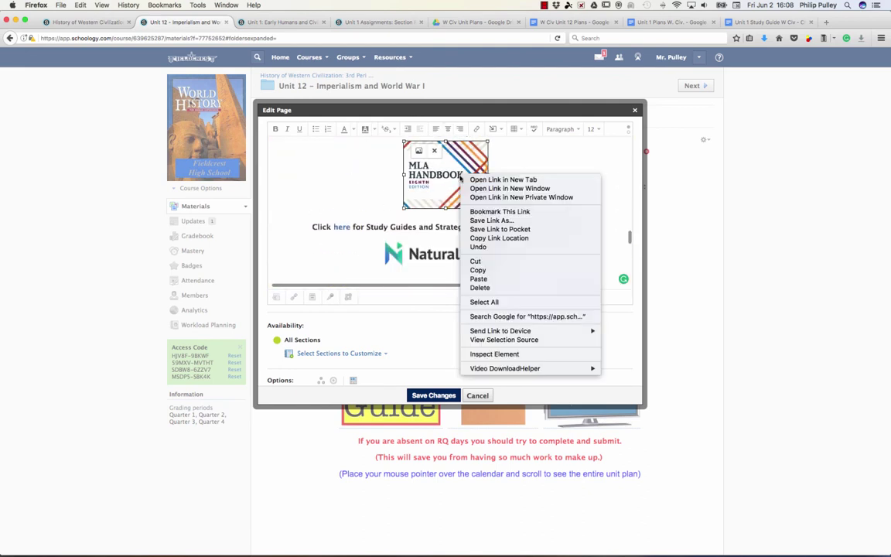
click(468, 269)
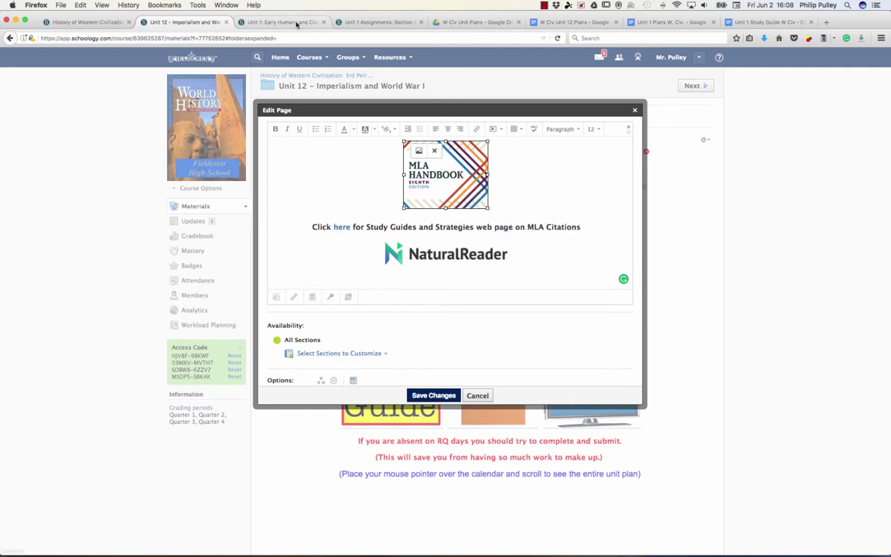
click(267, 22)
scroll(510, 253, down, 10)
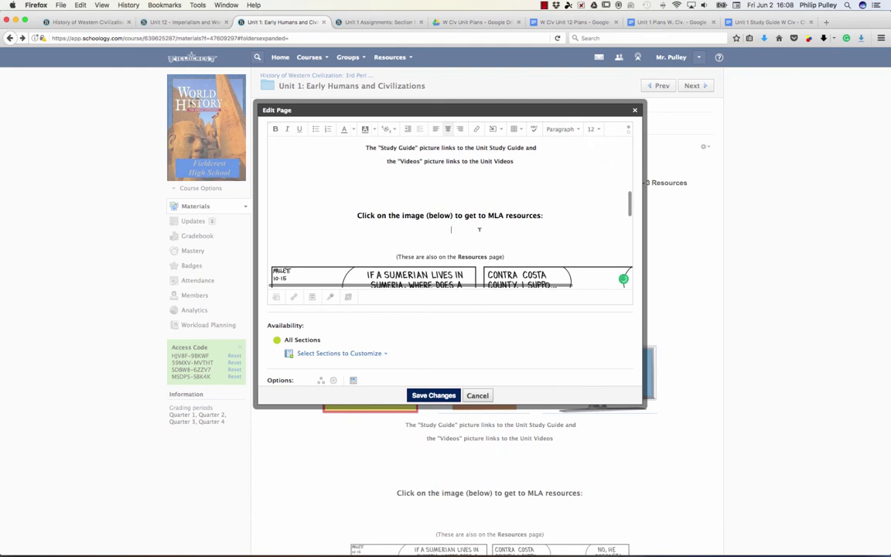
scroll(479, 229, down, 1)
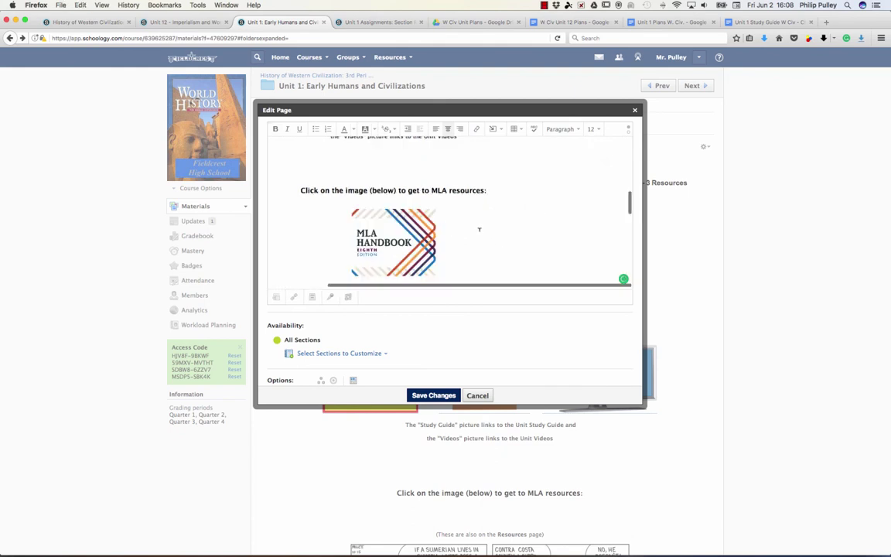
- Verify the MLA Handbook image's link is intact, then save the Unit 1 homepage
scroll(478, 233, left, 3)
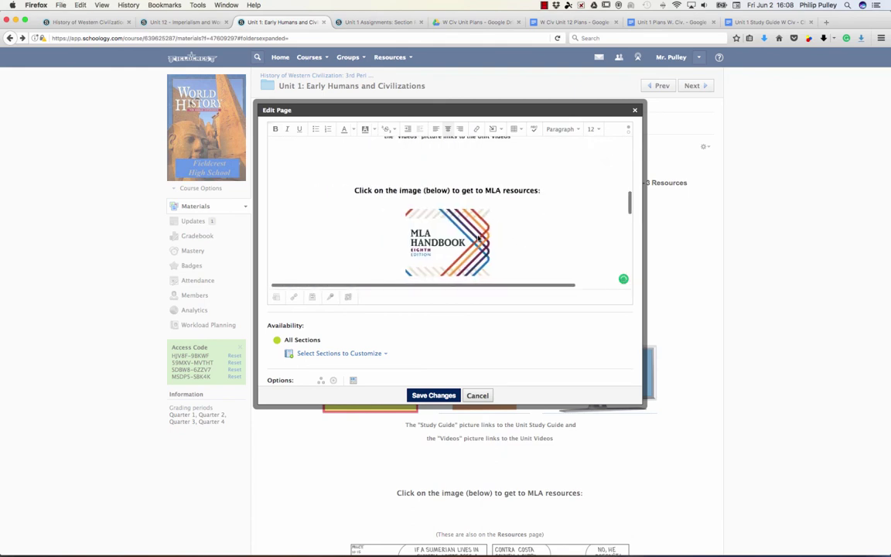
click(449, 255)
click(474, 128)
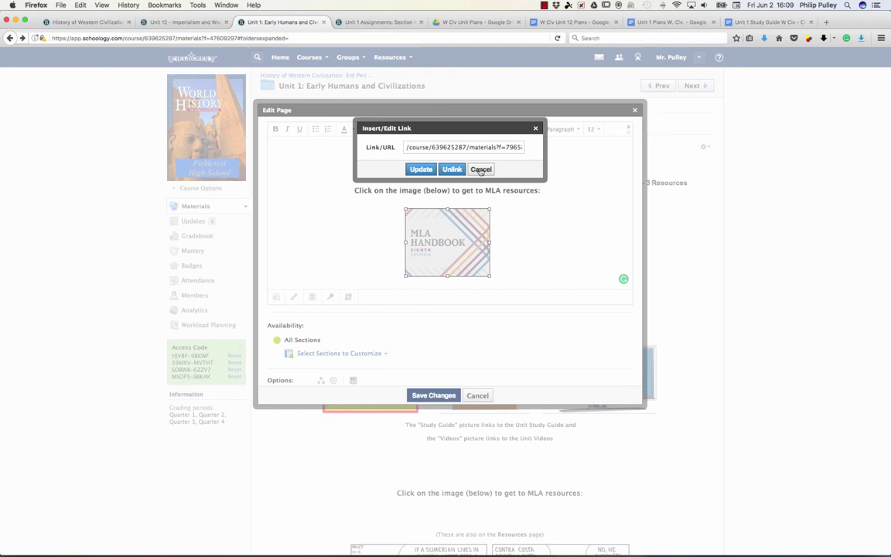
click(480, 170)
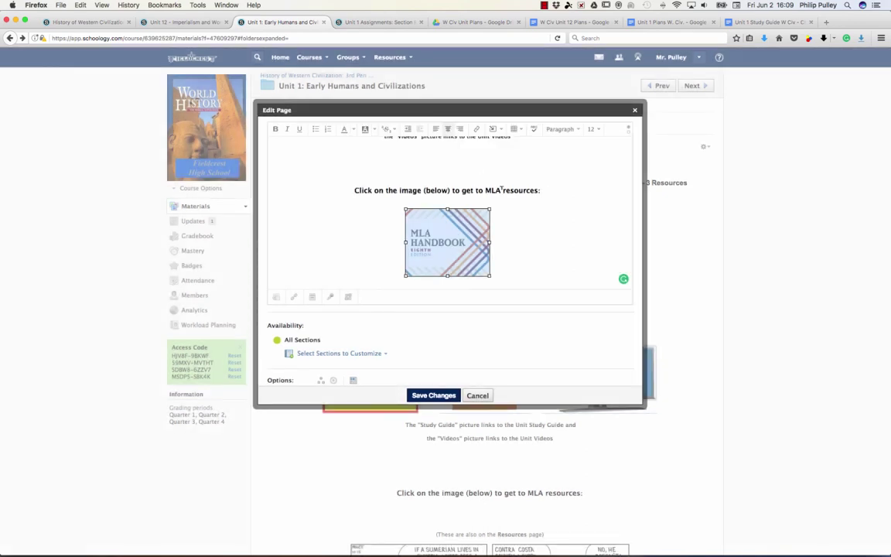
click(433, 395)
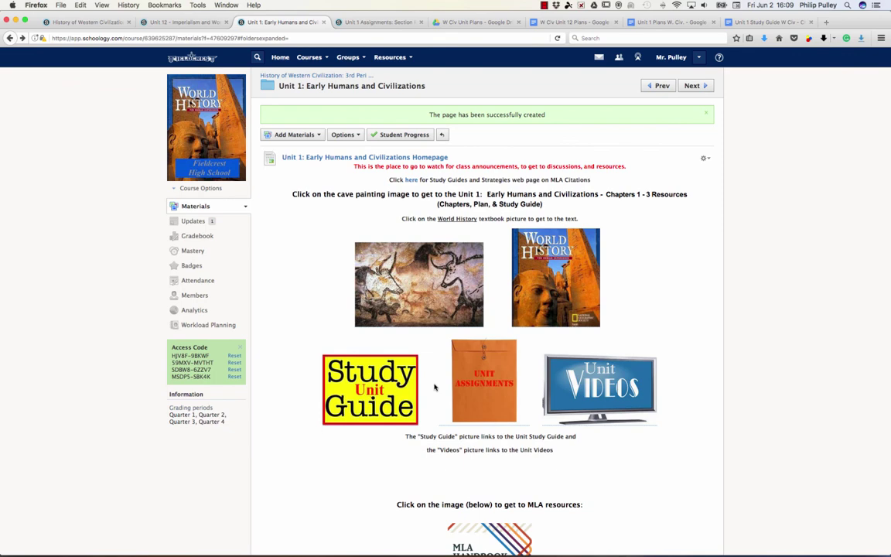
scroll(434, 387, down, 5)
scroll(434, 384, up, 2)
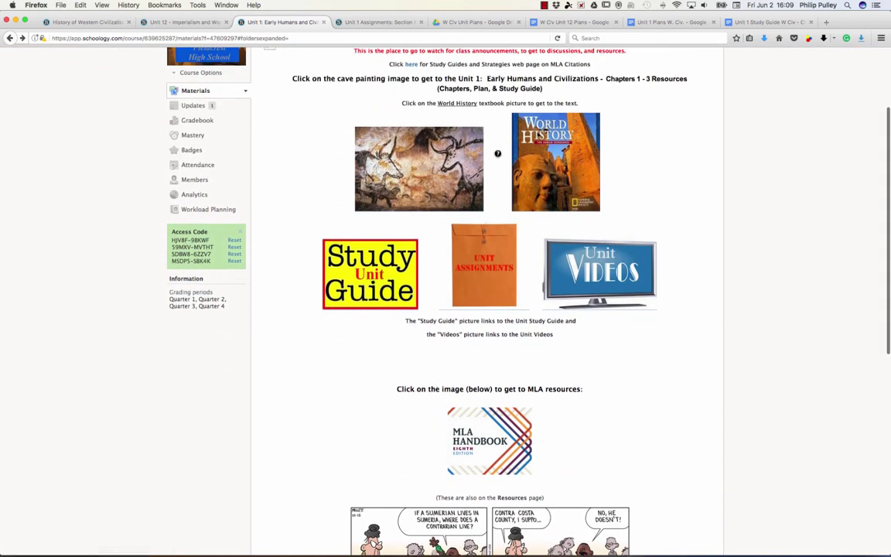
scroll(440, 223, up, 1)
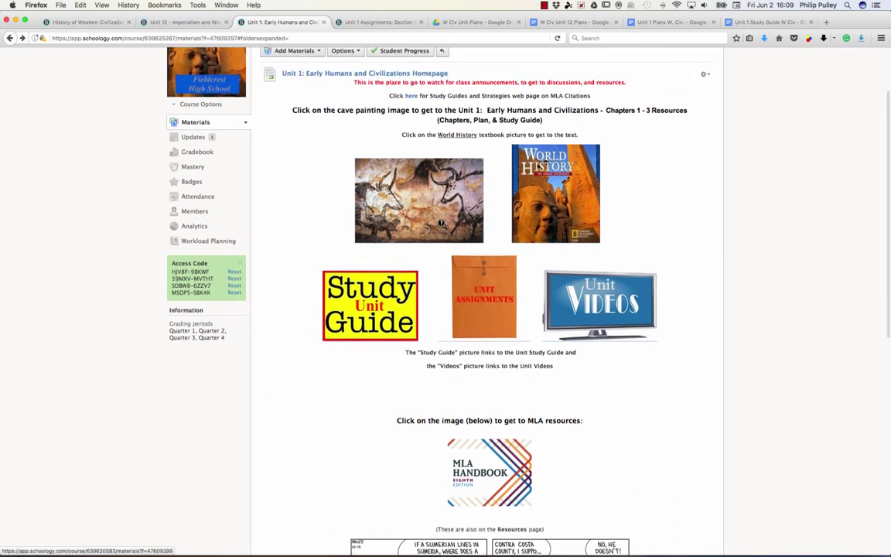
click(170, 23)
click(366, 167)
key(super+a)
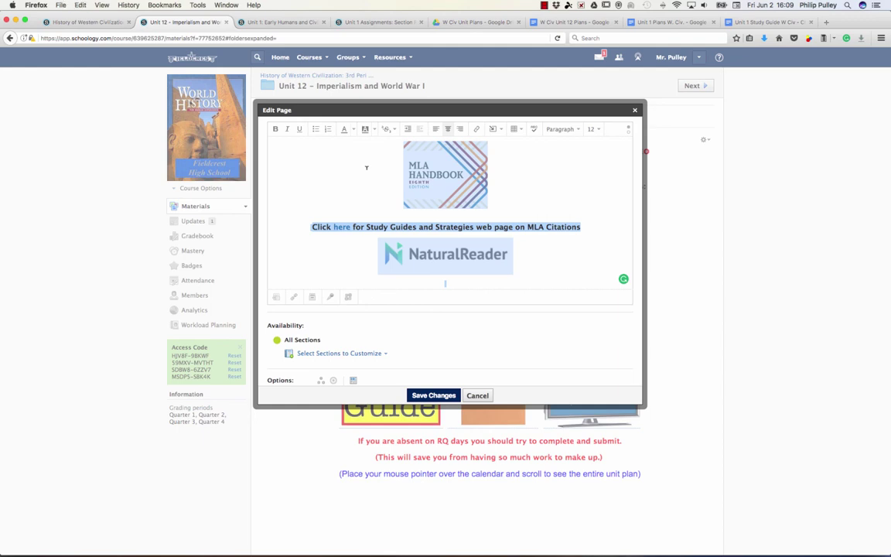
click(294, 21)
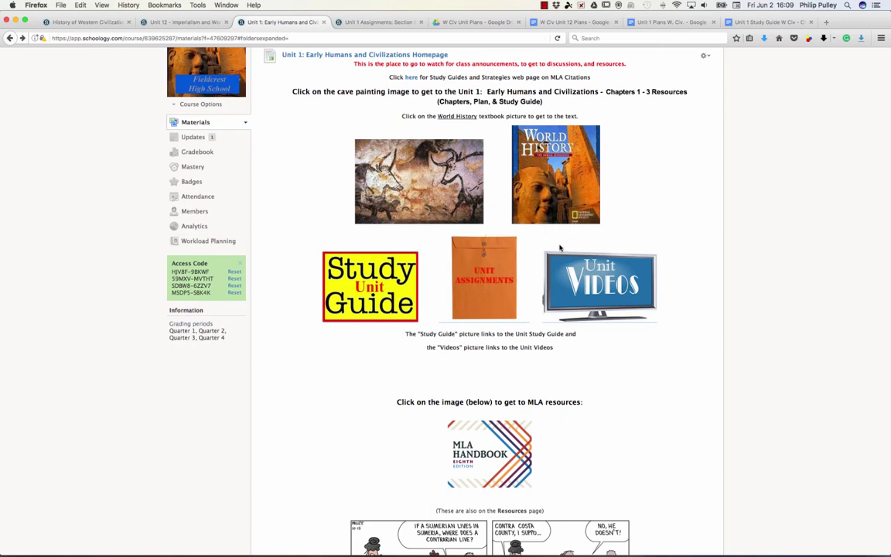